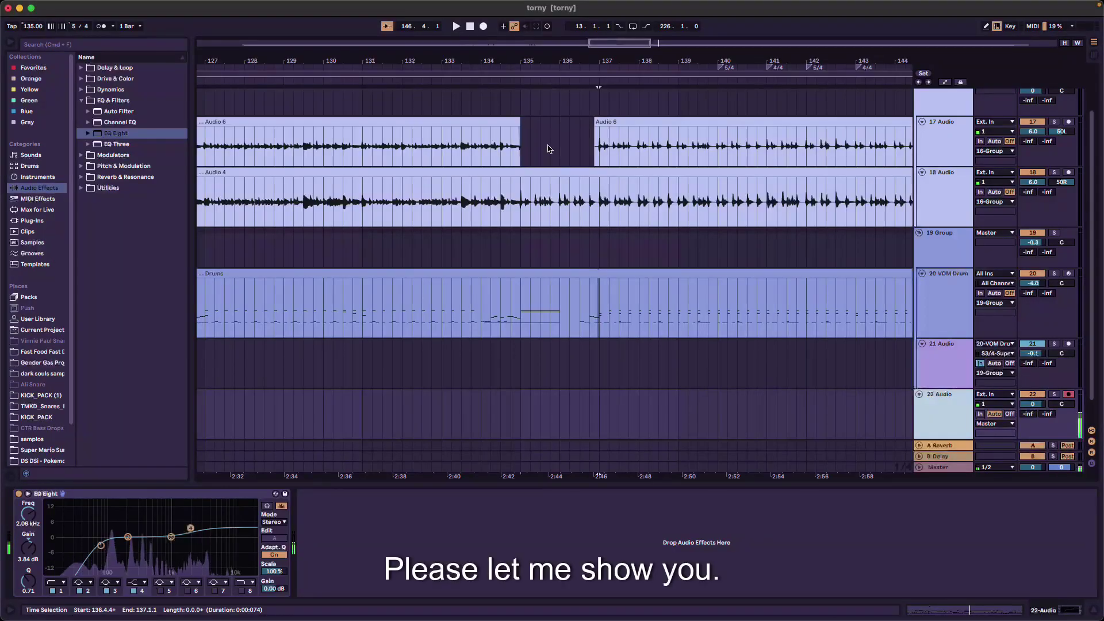
- Play the arrangement from the gap in the 17 Audio track just after bar 135
{"action": "left_click", "coordinate": [539, 152]}
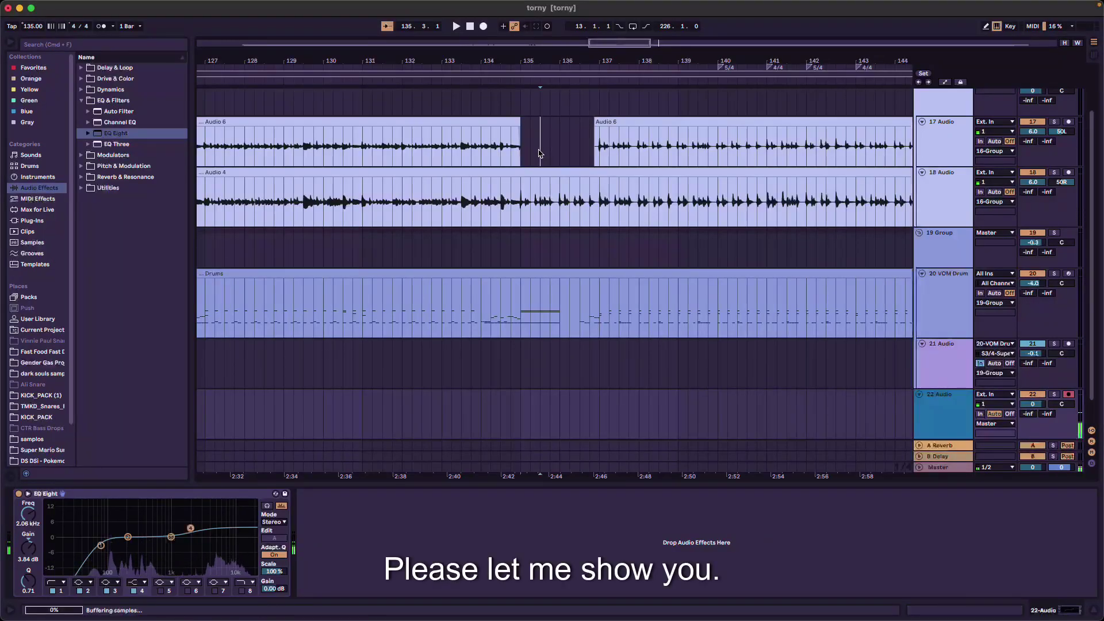
{"action": "key", "text": "space"}
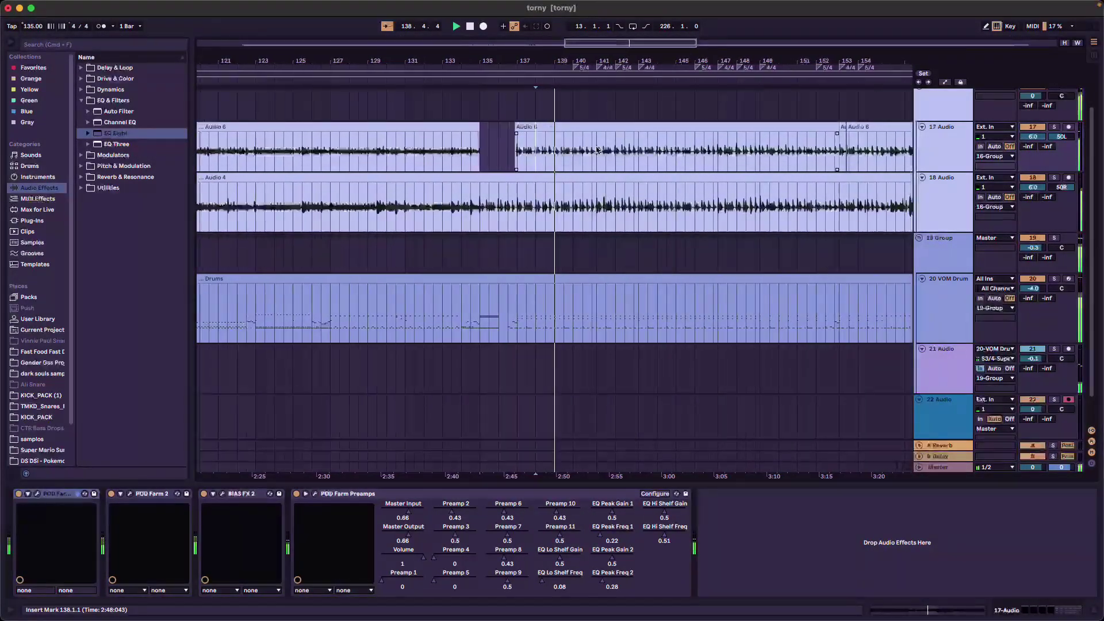
- Open POD Farm 2 on the 17 Audio track, view the Line 6 Big Bottom amp's controls and close the plug-in
{"action": "left_click", "coordinate": [947, 198]}
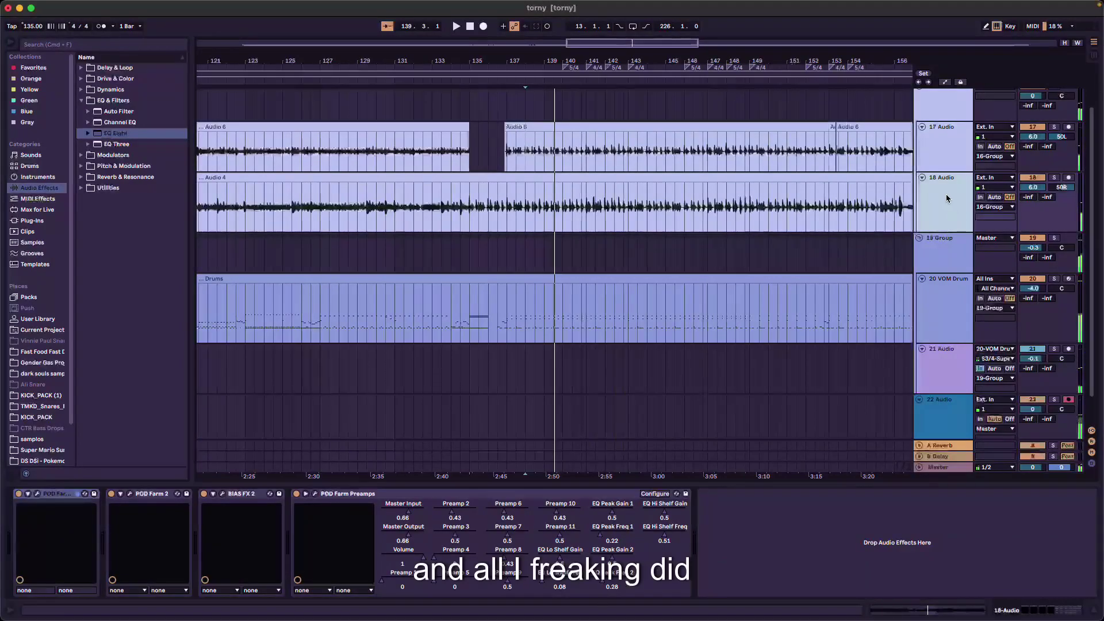
{"action": "left_click", "coordinate": [926, 154]}
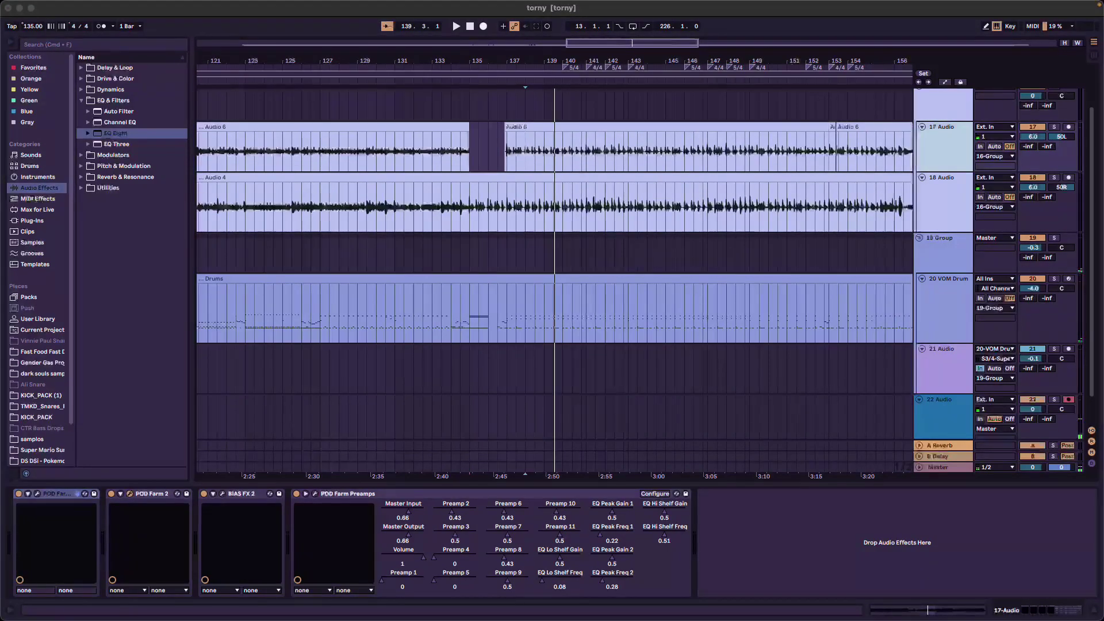
{"action": "left_click_drag", "start_coordinate": [1103, 179], "coordinate": [540, 159]}
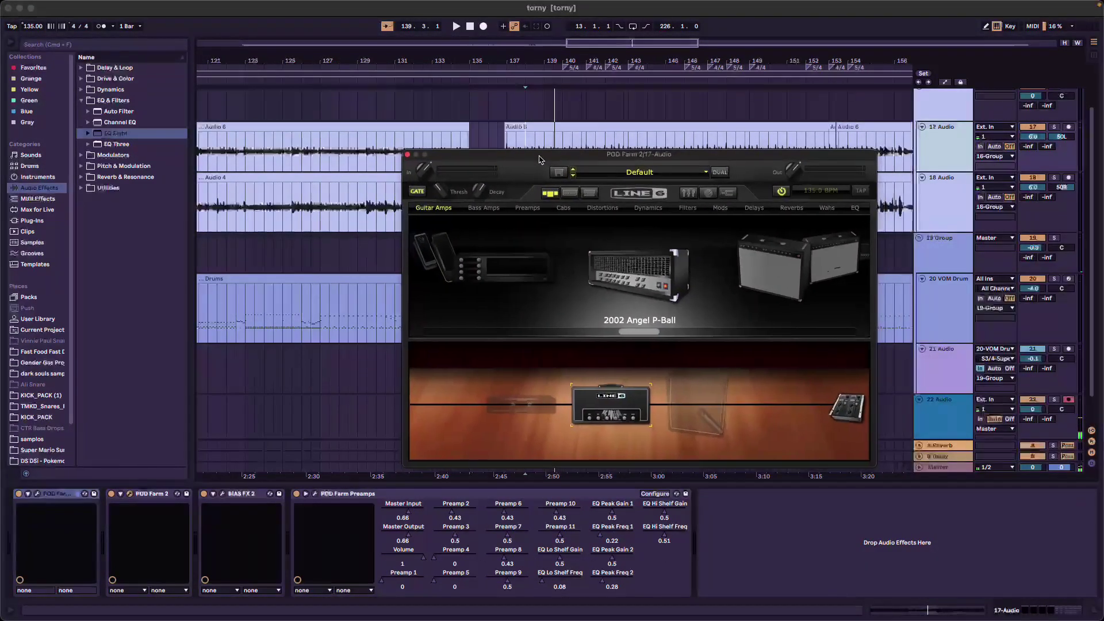
{"action": "left_click", "coordinate": [621, 407]}
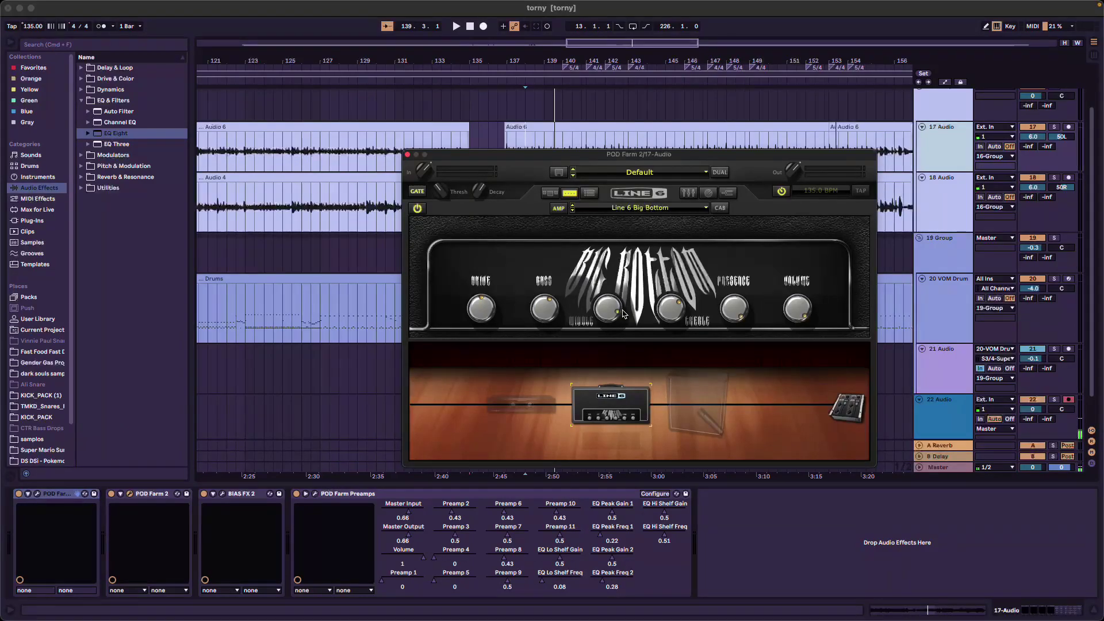
{"action": "left_click", "coordinate": [407, 154]}
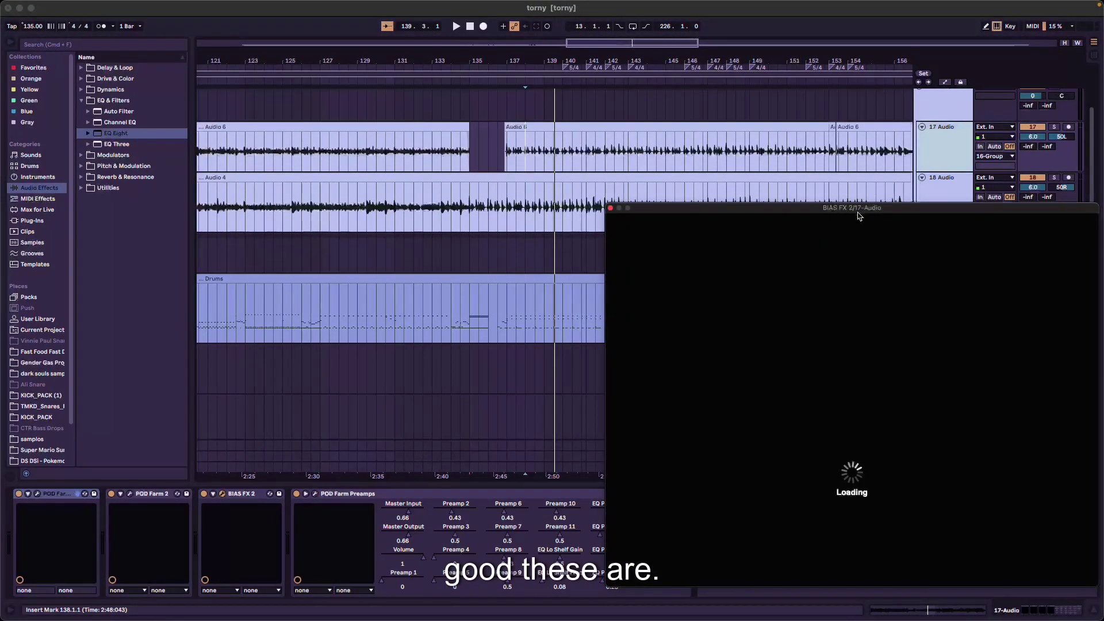
- Browse the 4 x 12 cabinets available for the ENG cab in BIAS FX 2 on the 17 Audio track
{"action": "left_click_drag", "start_coordinate": [857, 210], "coordinate": [640, 140]}
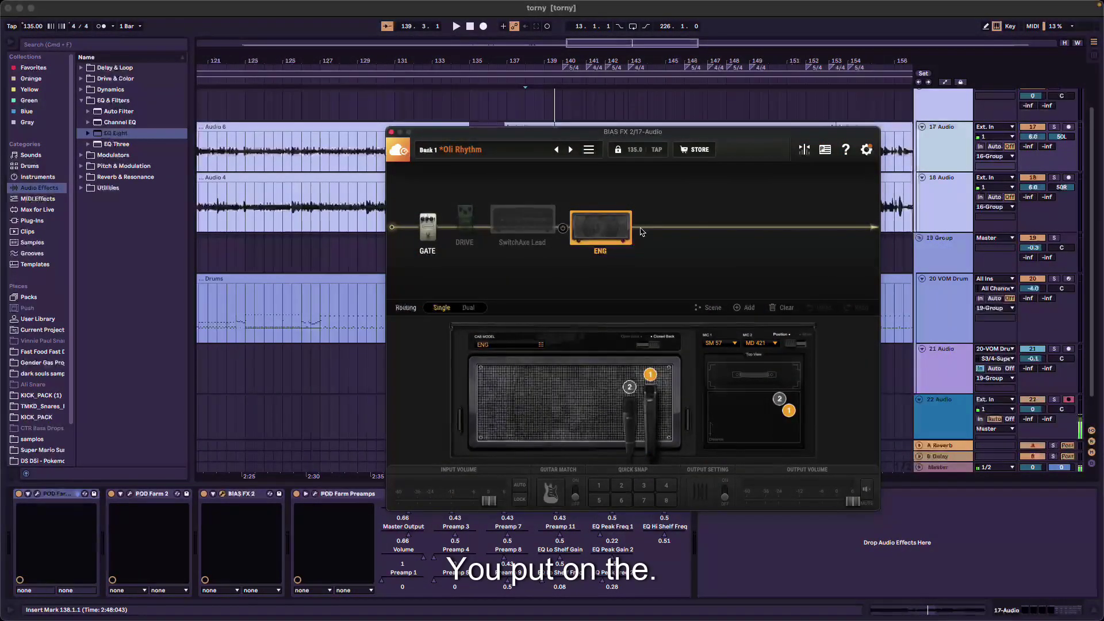
{"action": "double_click", "coordinate": [596, 244]}
{"action": "scroll", "coordinate": [663, 444], "scroll_direction": "down", "scroll_amount": 5}
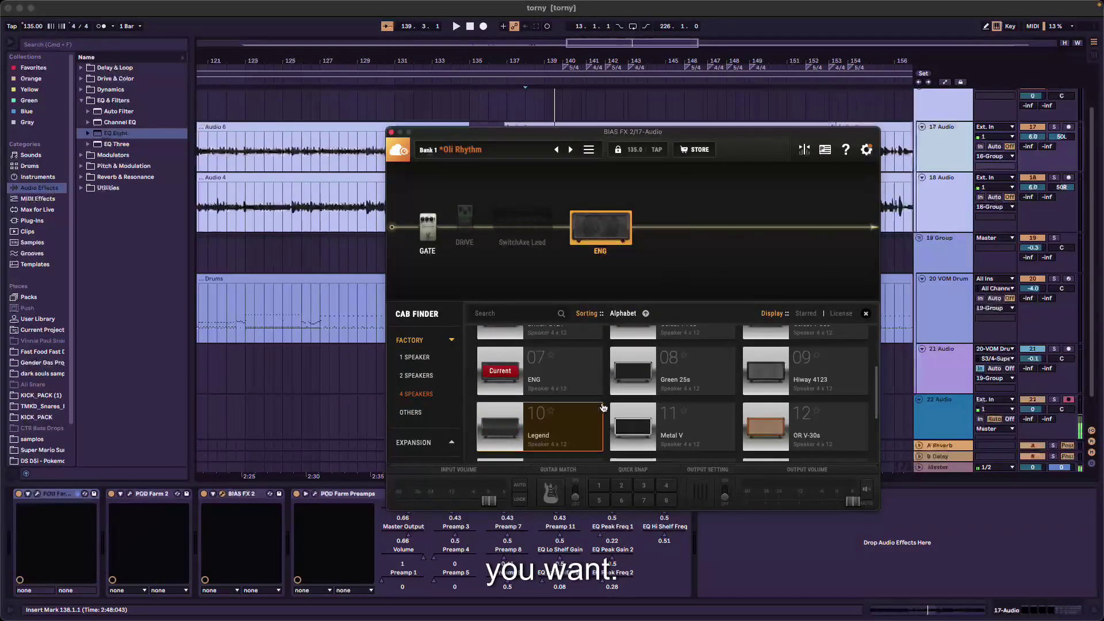
{"action": "scroll", "coordinate": [663, 444], "scroll_direction": "up", "scroll_amount": 2}
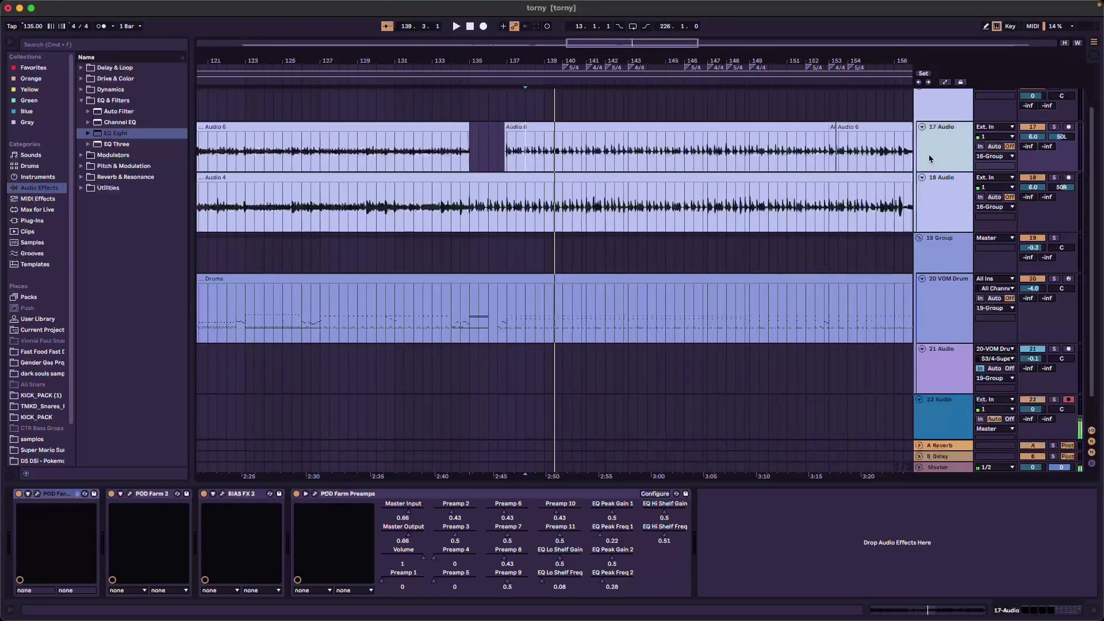
- Compare the BIAS FX 2 ENG cabinet setups on the 18 Audio and 17 Audio tracks
{"action": "left_click", "coordinate": [942, 211]}
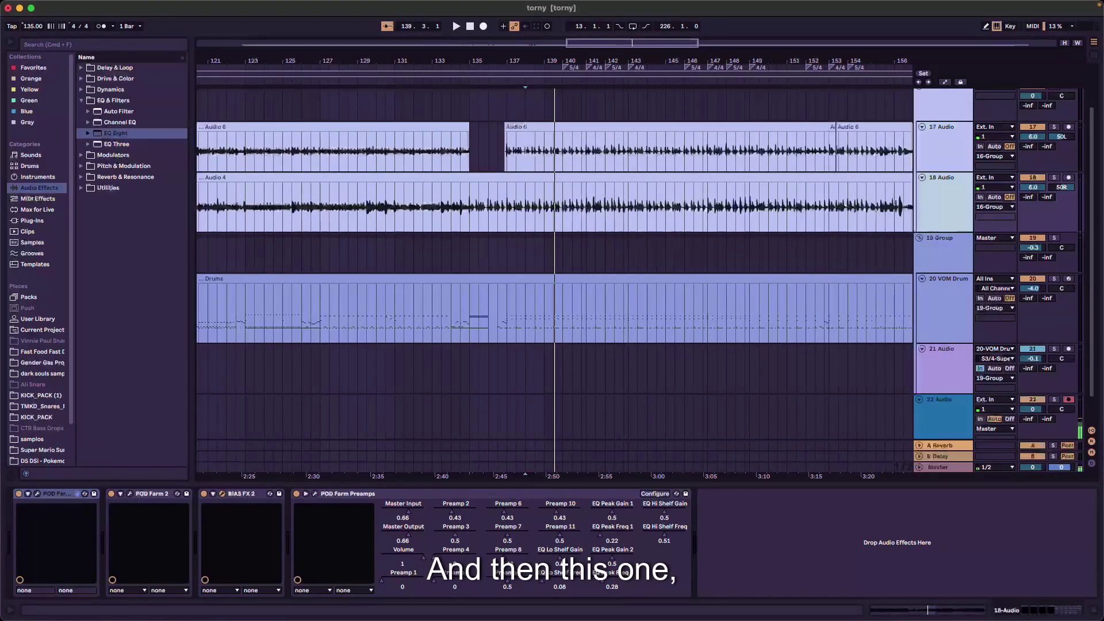
{"action": "left_click_drag", "start_coordinate": [1103, 92], "coordinate": [552, 129]}
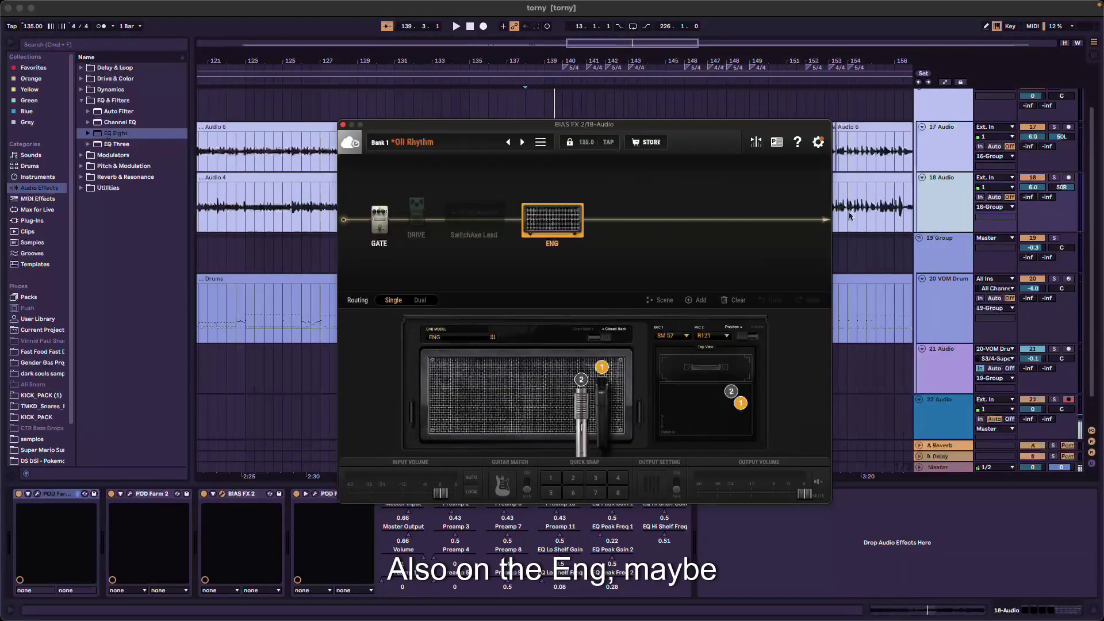
{"action": "left_click", "coordinate": [959, 144]}
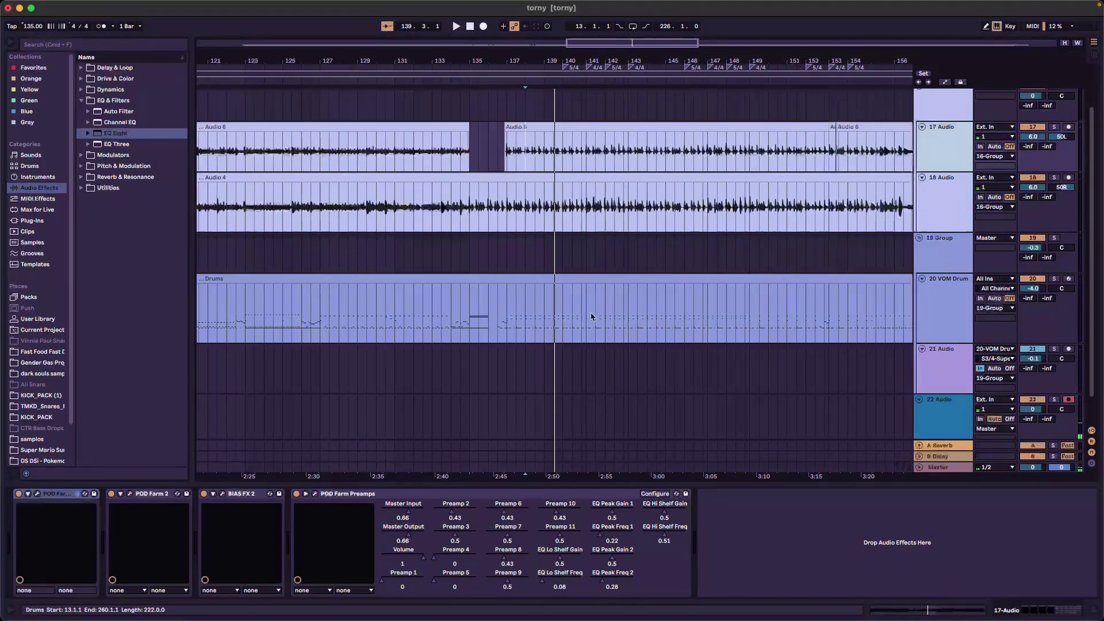
{"action": "left_click", "coordinate": [222, 493]}
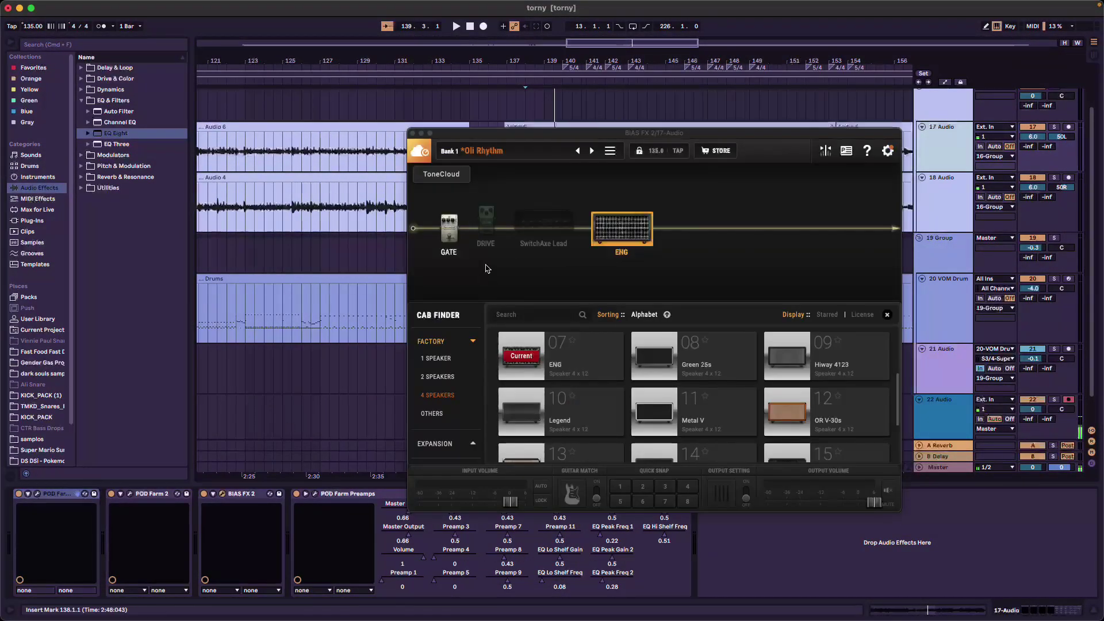
{"action": "left_click", "coordinate": [942, 185]}
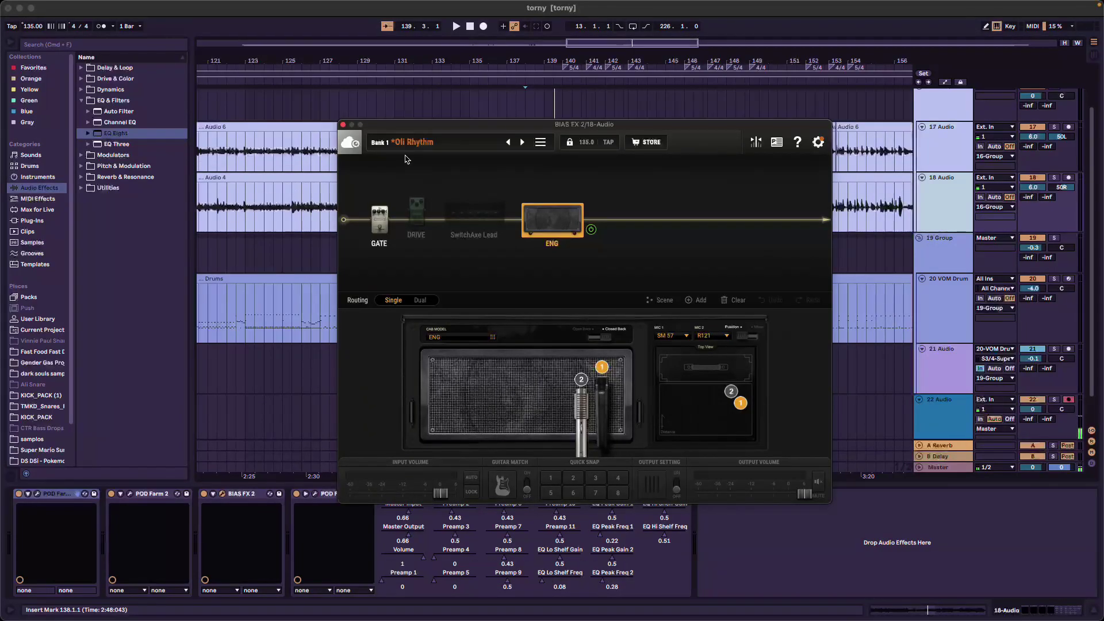
{"action": "left_click", "coordinate": [343, 125]}
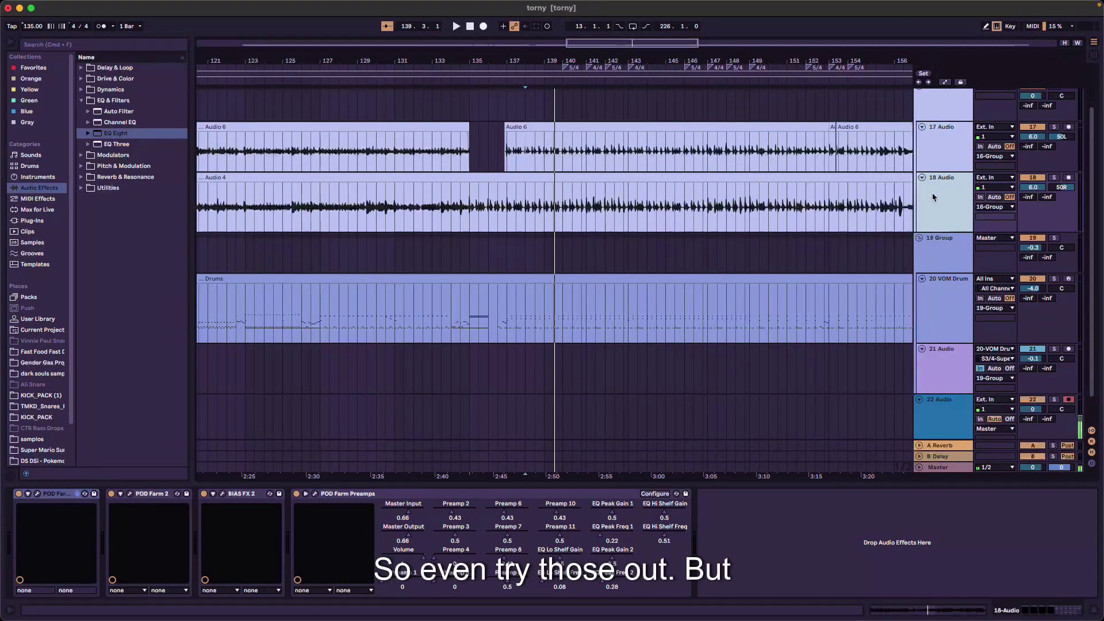
- View the second POD Farm 2 and the BIAS FX 2 plug-ins on the 17 Audio track and close both
{"action": "left_click", "coordinate": [132, 496]}
{"action": "left_click", "coordinate": [130, 495]}
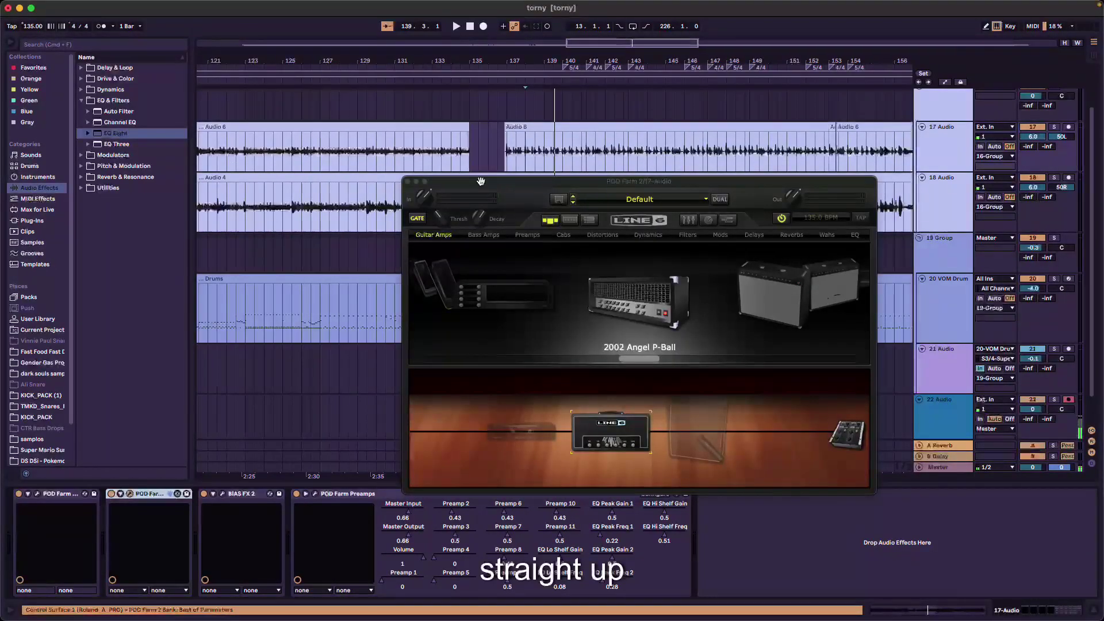
{"action": "left_click_drag", "start_coordinate": [483, 179], "coordinate": [396, 131]}
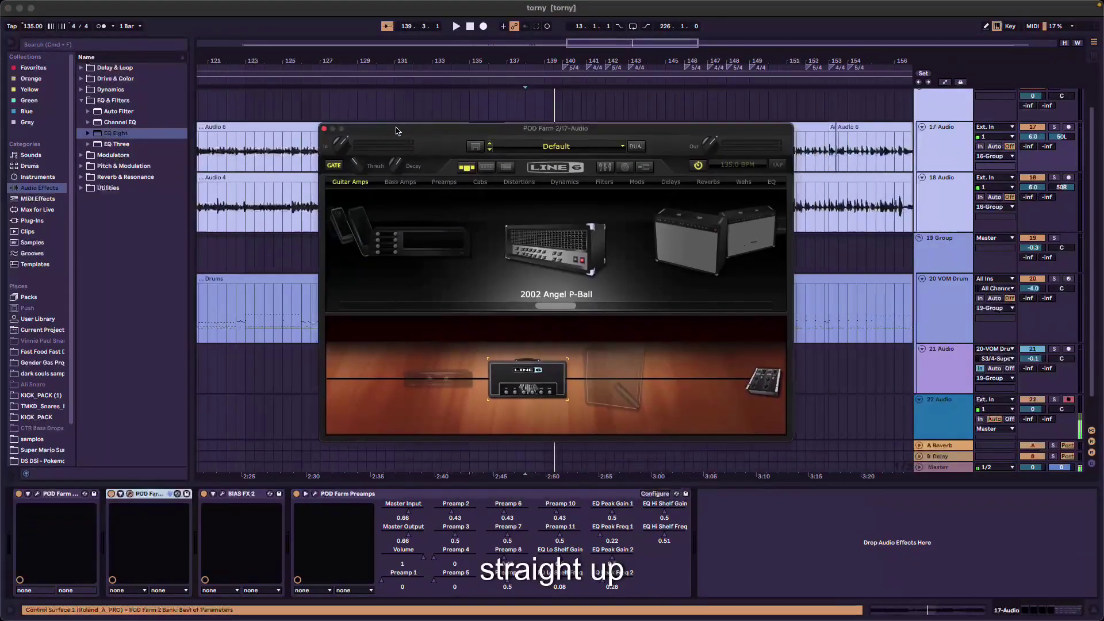
{"action": "left_click", "coordinate": [325, 132]}
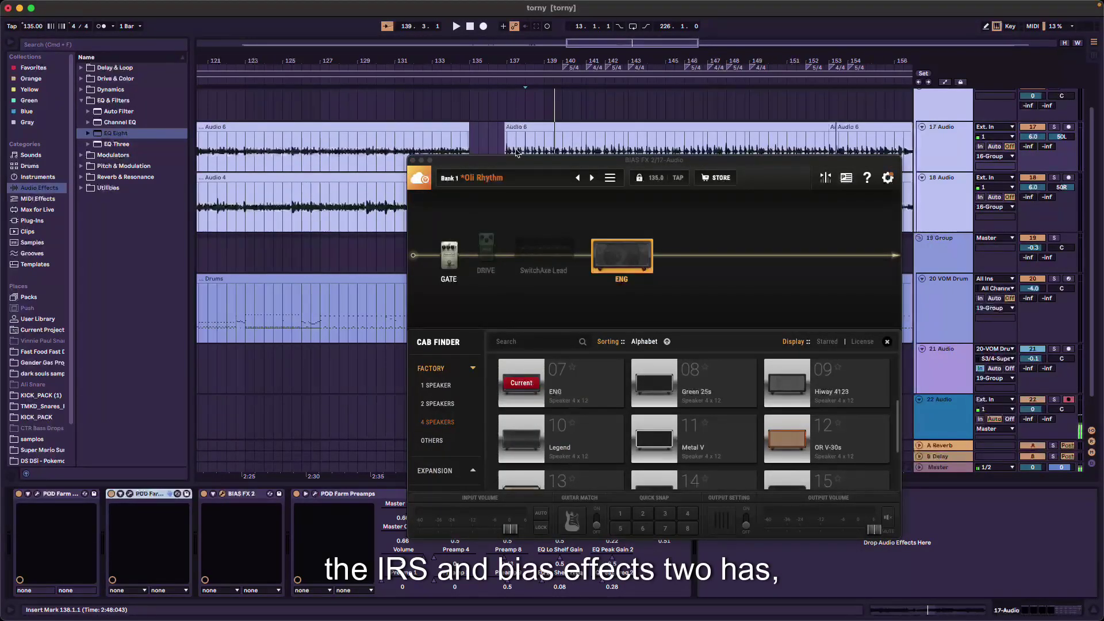
{"action": "left_click_drag", "start_coordinate": [509, 165], "coordinate": [411, 131]}
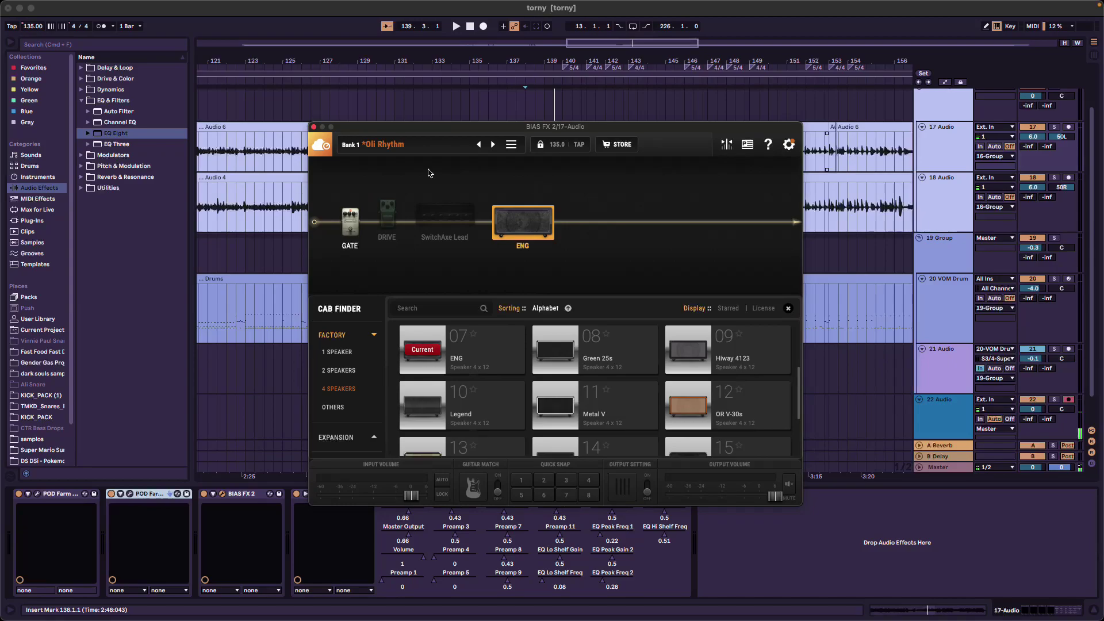
{"action": "left_click", "coordinate": [313, 128]}
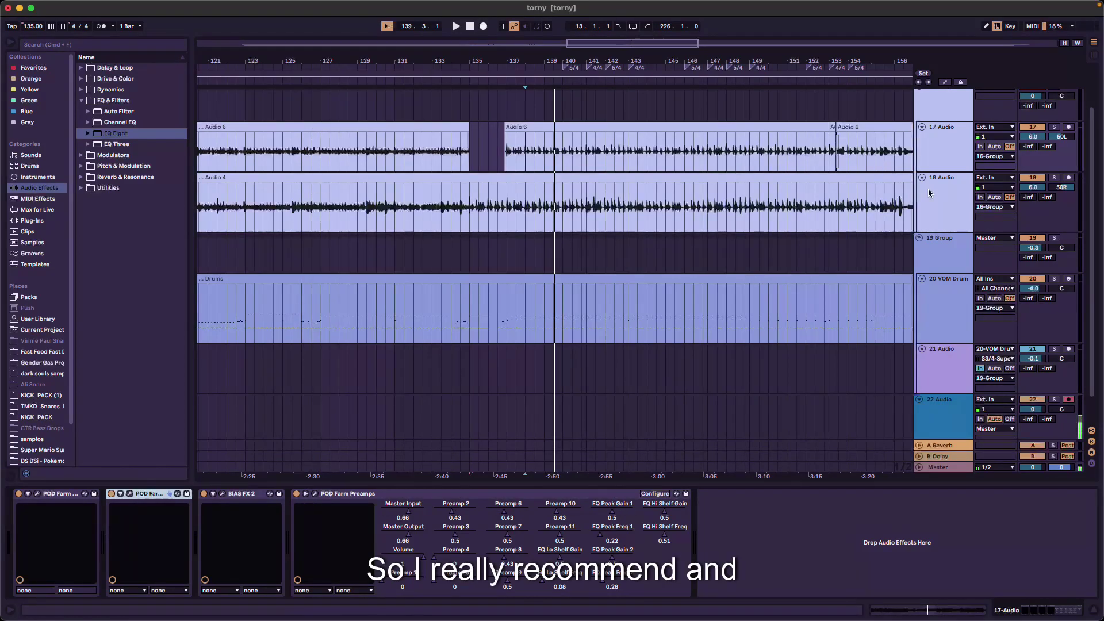
- View the American Classic model in POD Farm Preamps on the 17 Audio track and close the plug-in
{"action": "scroll", "coordinate": [929, 193], "scroll_direction": "up", "scroll_amount": 2}
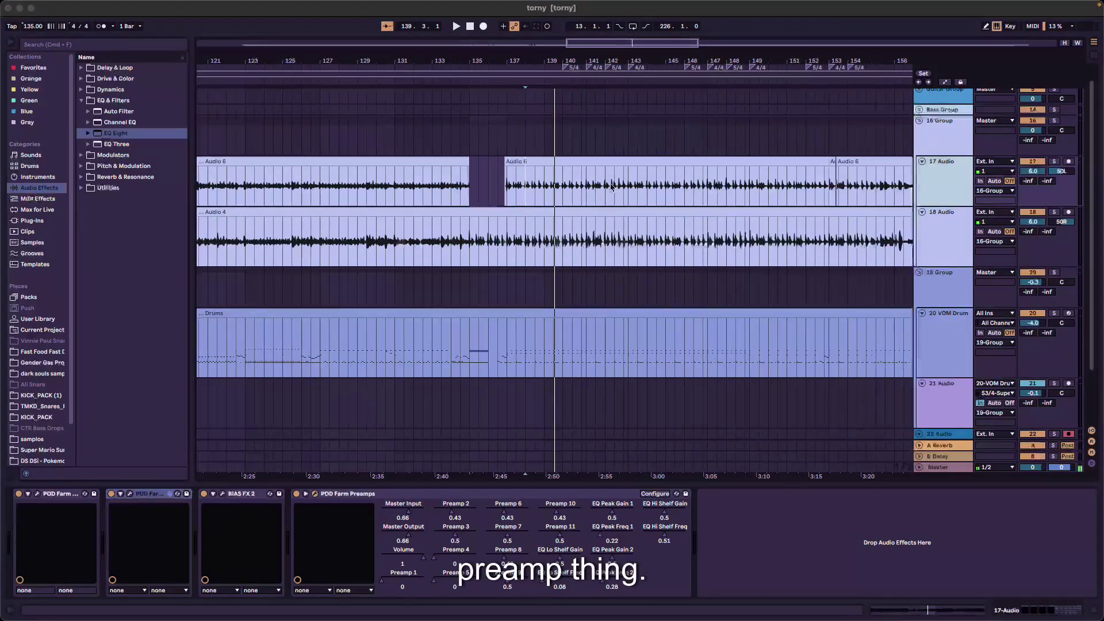
{"action": "left_click_drag", "start_coordinate": [1103, 173], "coordinate": [458, 177]}
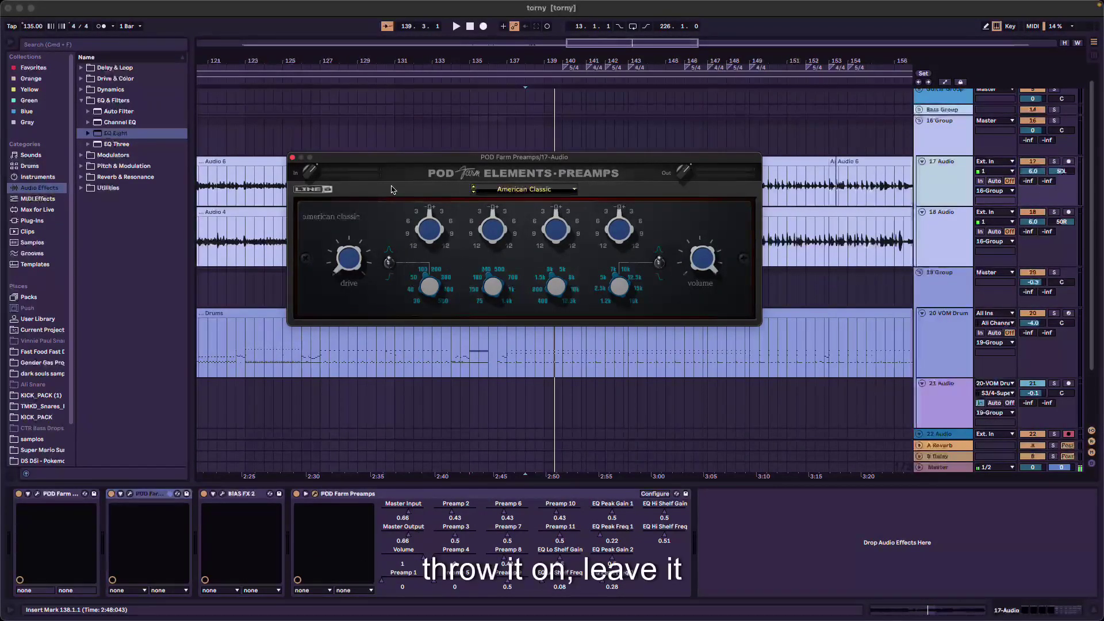
{"action": "left_click", "coordinate": [293, 159]}
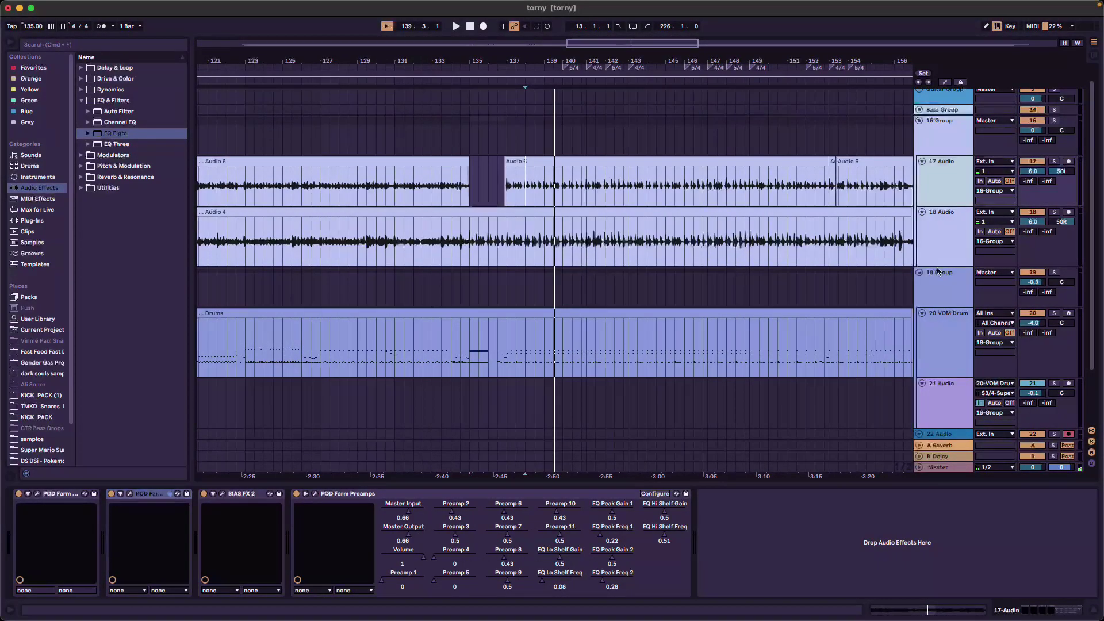
- Show the device chains of the 18 Audio and 20 VOM Drum tracks
{"action": "left_click", "coordinate": [954, 242]}
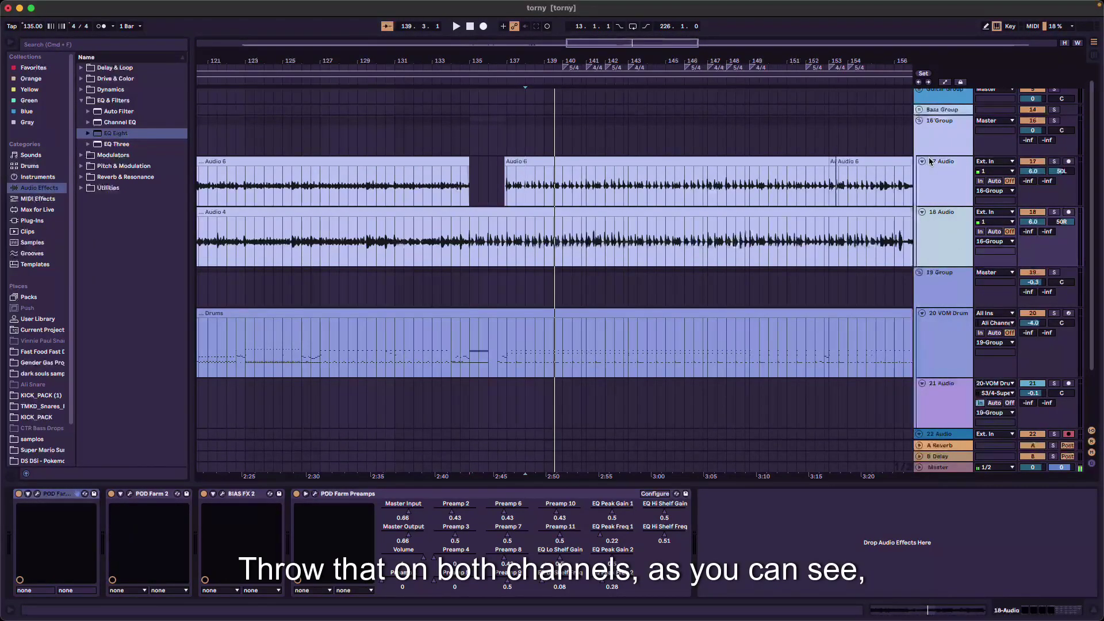
{"action": "left_click", "coordinate": [951, 320]}
{"action": "scroll", "coordinate": [951, 321], "scroll_direction": "down", "scroll_amount": 2}
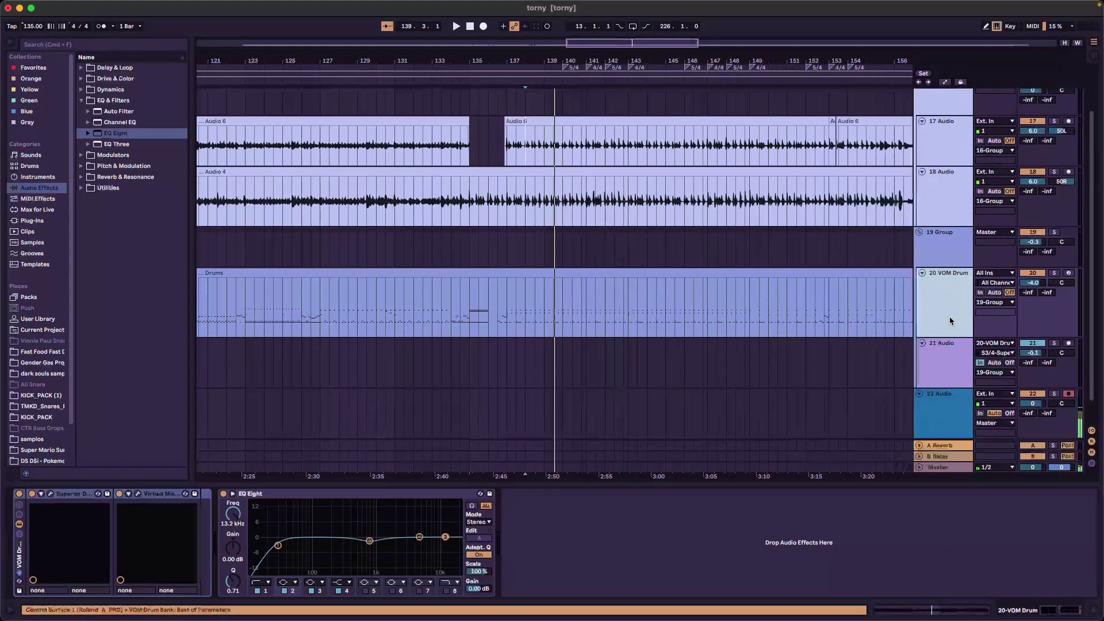
- Play the section from bar 133.3 on the 17 Audio track and stop playback
{"action": "scroll", "coordinate": [510, 153], "scroll_direction": "left", "scroll_amount": 2}
{"action": "left_click", "coordinate": [485, 143]}
{"action": "key", "text": "space"}
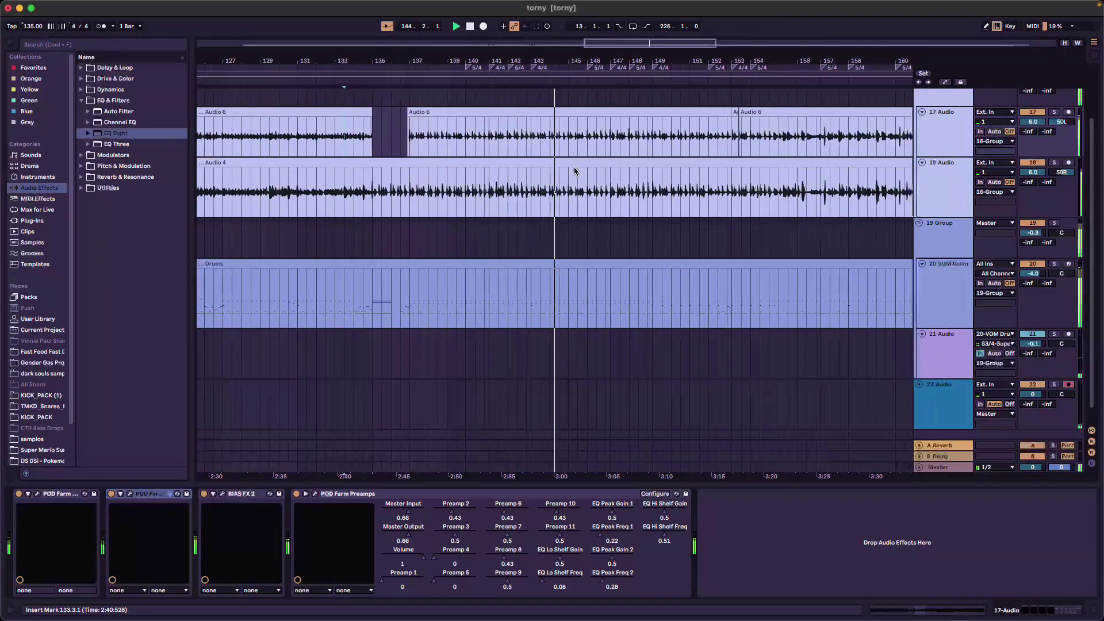
{"action": "scroll", "coordinate": [574, 171], "scroll_direction": "up", "scroll_amount": 8}
{"action": "key", "text": "space"}
- Examine how the 17 Audio and 18 Audio guitar takes line up around bar 140, marking the range 139.4.4 to 140.1.1
{"action": "scroll", "coordinate": [575, 172], "scroll_direction": "left", "scroll_amount": 4}
{"action": "scroll", "coordinate": [579, 177], "scroll_direction": "down", "scroll_amount": 2}
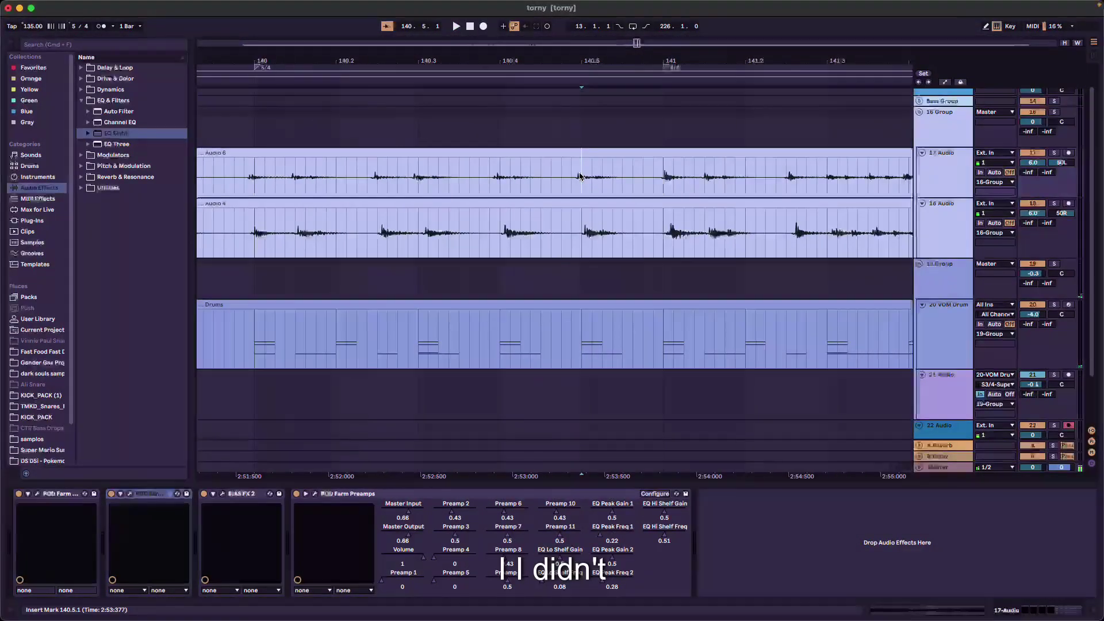
{"action": "left_click", "coordinate": [580, 176]}
{"action": "scroll", "coordinate": [580, 177], "scroll_direction": "left", "scroll_amount": 3}
{"action": "scroll", "coordinate": [524, 183], "scroll_direction": "up", "scroll_amount": 5}
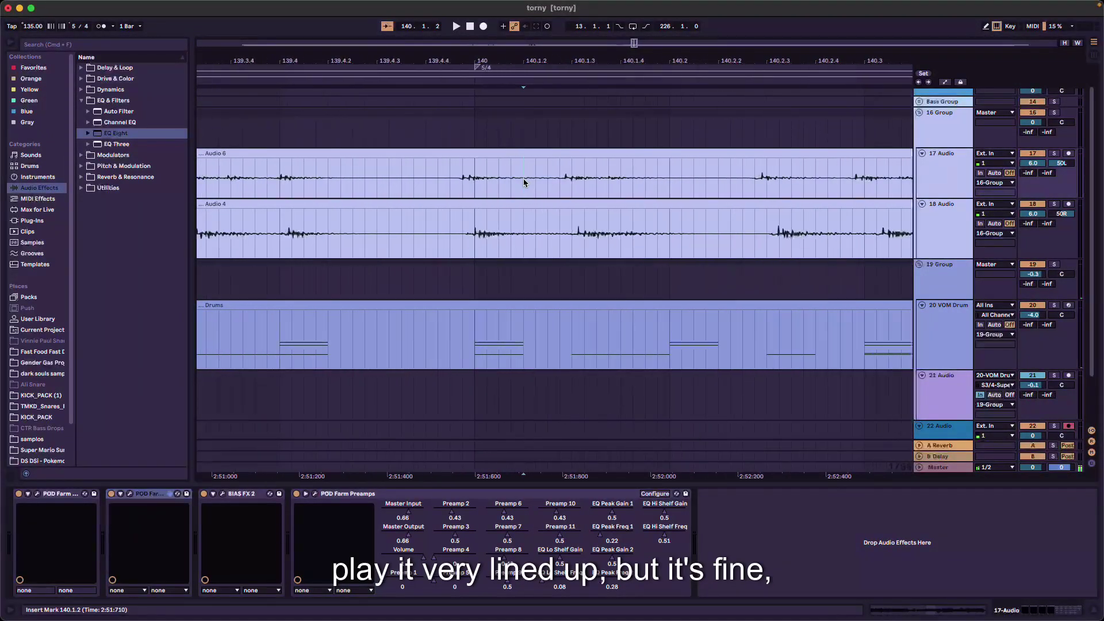
{"action": "left_click_drag", "start_coordinate": [433, 180], "coordinate": [487, 180]}
{"action": "scroll", "coordinate": [485, 180], "scroll_direction": "down", "scroll_amount": 4}
{"action": "scroll", "coordinate": [485, 180], "scroll_direction": "down", "scroll_amount": 8}
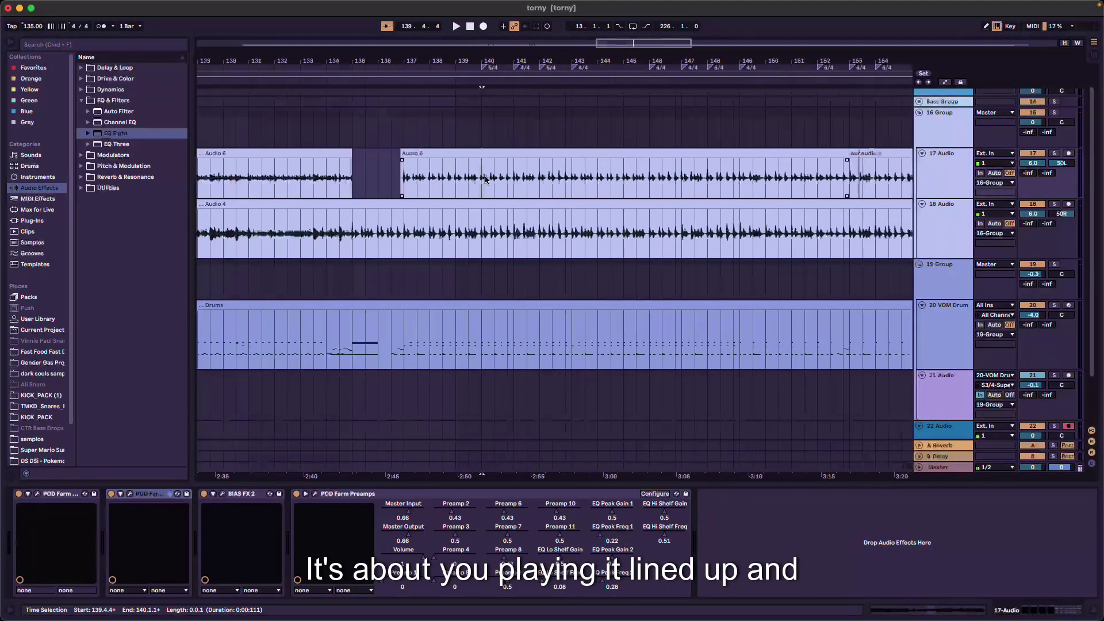
- Examine the timing of the two guitar takes against the drums around bar 138
{"action": "scroll", "coordinate": [485, 180], "scroll_direction": "left", "scroll_amount": 2}
{"action": "left_click", "coordinate": [474, 176]}
{"action": "scroll", "coordinate": [475, 175], "scroll_direction": "up", "scroll_amount": 8}
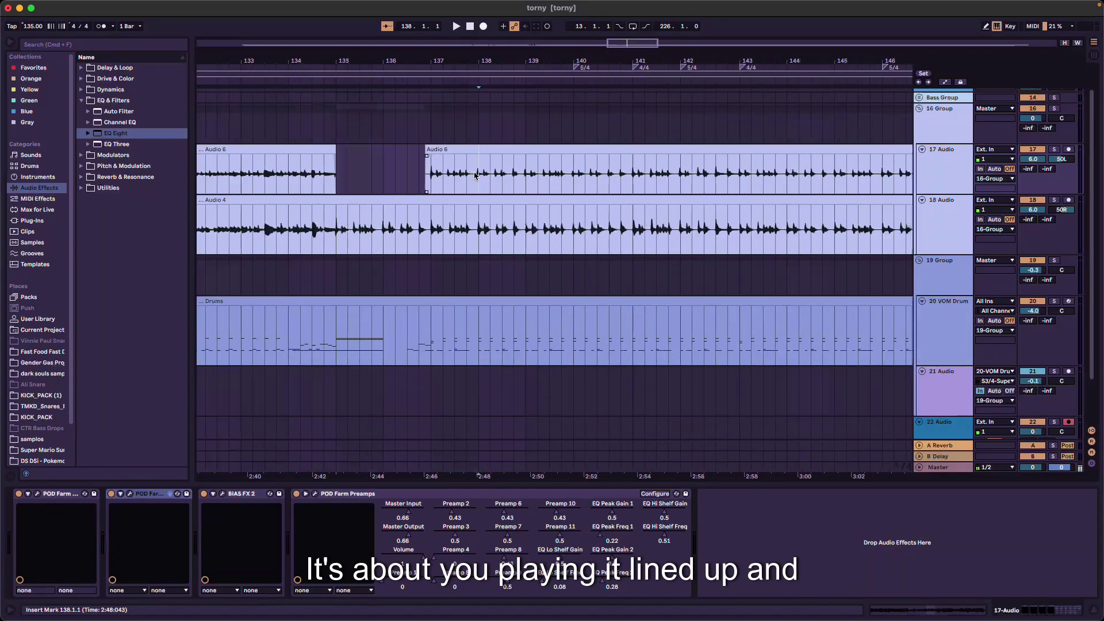
{"action": "scroll", "coordinate": [474, 180], "scroll_direction": "down", "scroll_amount": 3}
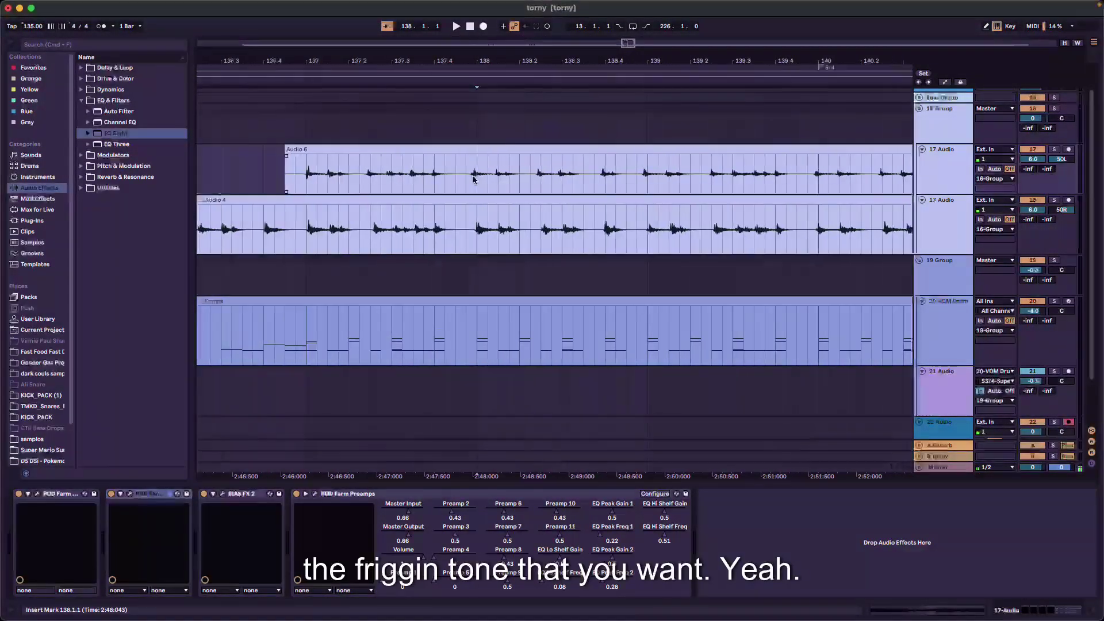
- Open Superior Drummer 3 on the 20 VOM Drum track and show its mixer
{"action": "scroll", "coordinate": [983, 311], "scroll_direction": "down", "scroll_amount": 2}
{"action": "left_click", "coordinate": [948, 302]}
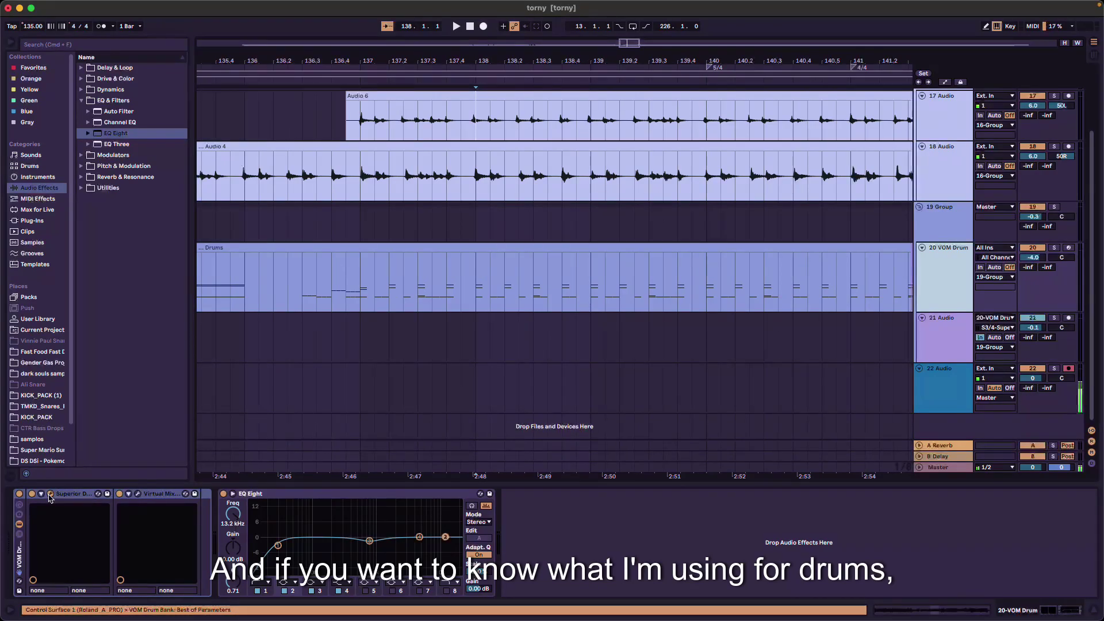
{"action": "left_click_drag", "start_coordinate": [1103, 79], "coordinate": [249, 96]}
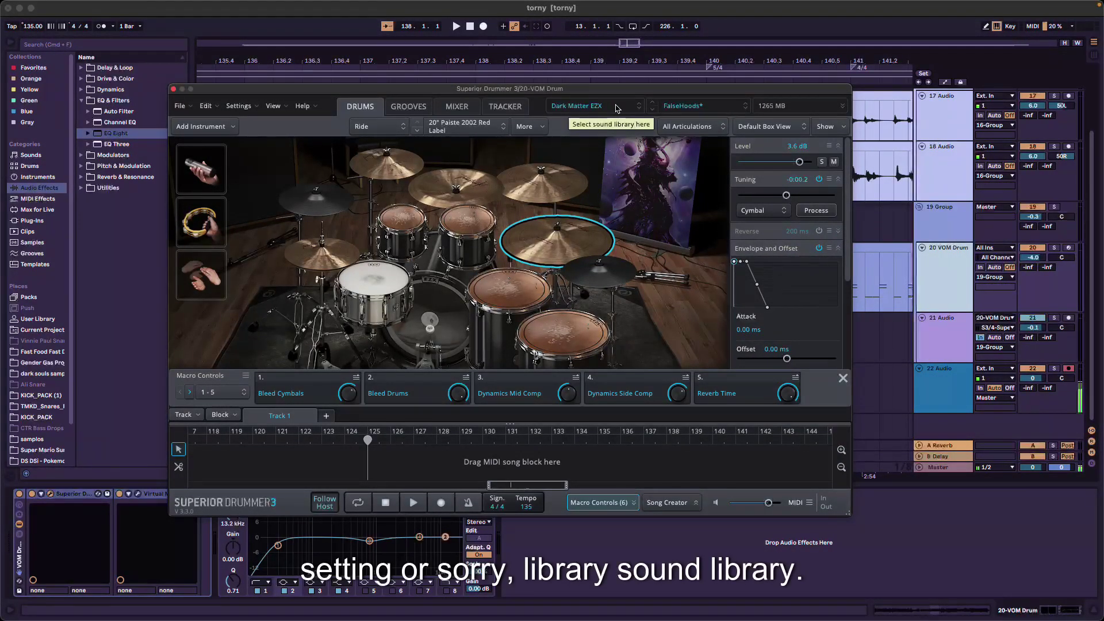
{"action": "left_click", "coordinate": [457, 109]}
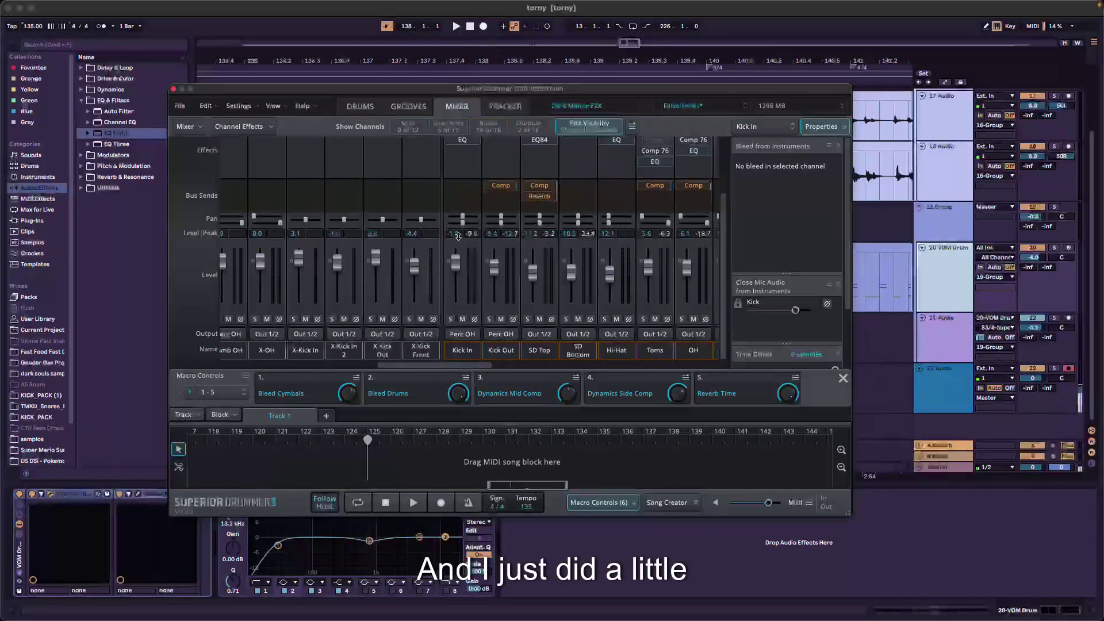
- Examine the channels, buses and outputs of the drum kit in the mixer, including their effects and bus sends
{"action": "scroll", "coordinate": [459, 240], "scroll_direction": "left", "scroll_amount": 5}
{"action": "scroll", "coordinate": [470, 242], "scroll_direction": "up", "scroll_amount": 3}
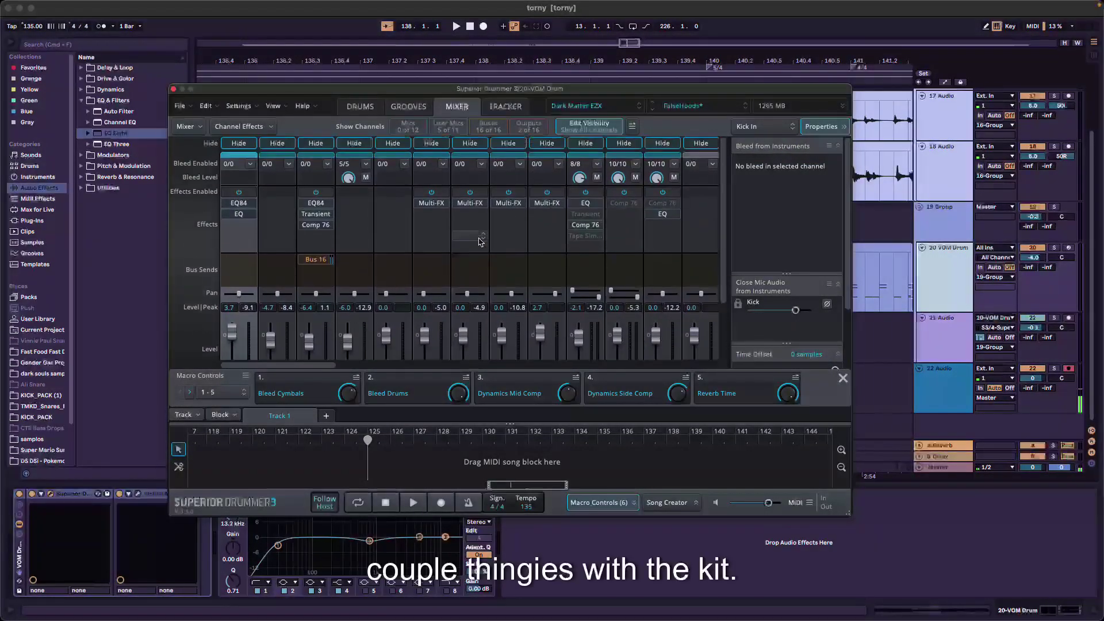
{"action": "scroll", "coordinate": [374, 247], "scroll_direction": "down", "scroll_amount": 2}
{"action": "scroll", "coordinate": [374, 247], "scroll_direction": "right", "scroll_amount": 4}
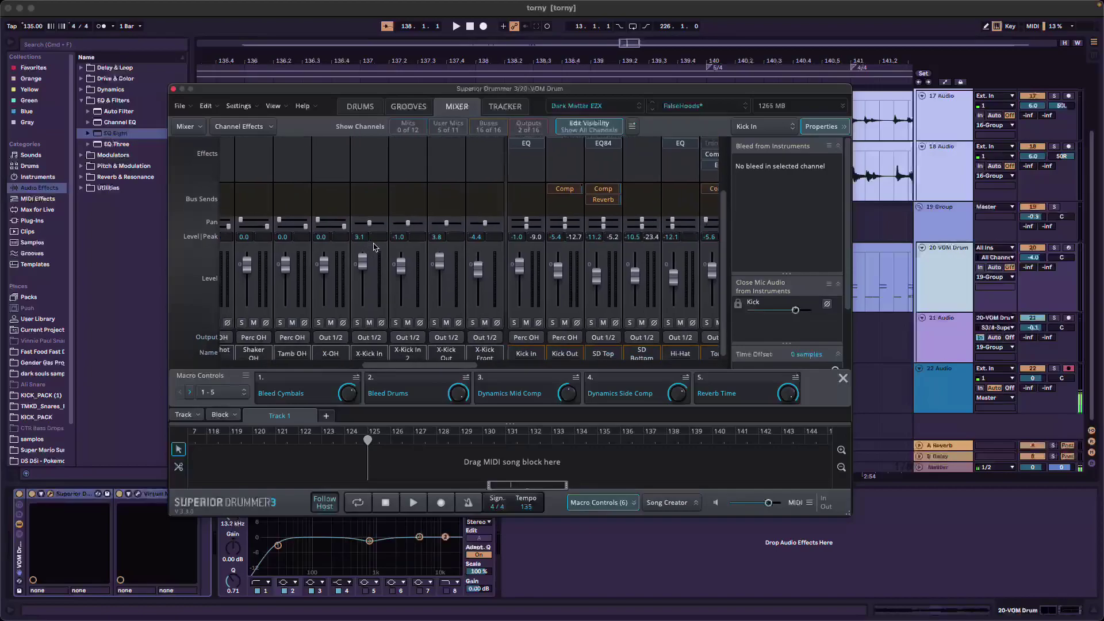
{"action": "scroll", "coordinate": [374, 247], "scroll_direction": "right", "scroll_amount": 8}
{"action": "scroll", "coordinate": [374, 247], "scroll_direction": "down", "scroll_amount": 2}
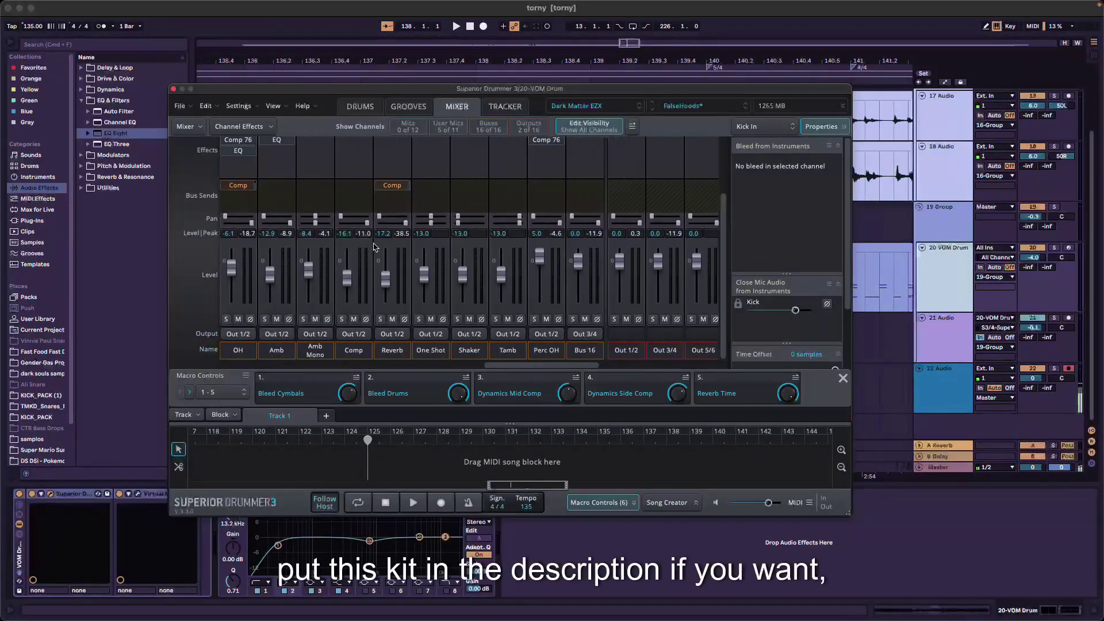
{"action": "scroll", "coordinate": [374, 247], "scroll_direction": "left", "scroll_amount": 4}
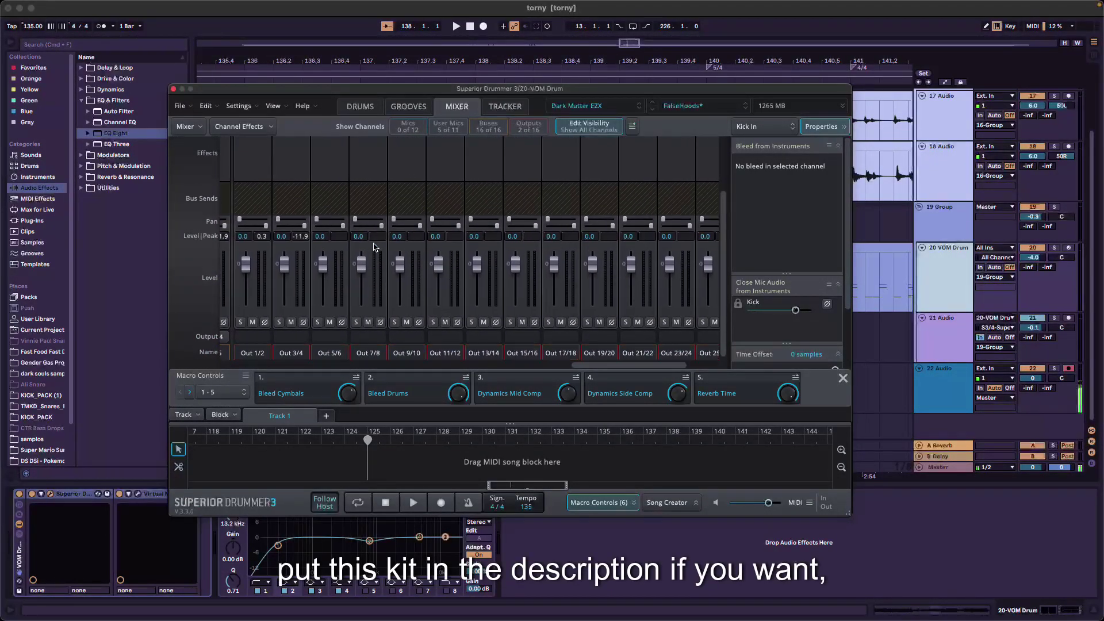
{"action": "scroll", "coordinate": [374, 247], "scroll_direction": "up", "scroll_amount": 3}
{"action": "scroll", "coordinate": [374, 247], "scroll_direction": "right", "scroll_amount": 6}
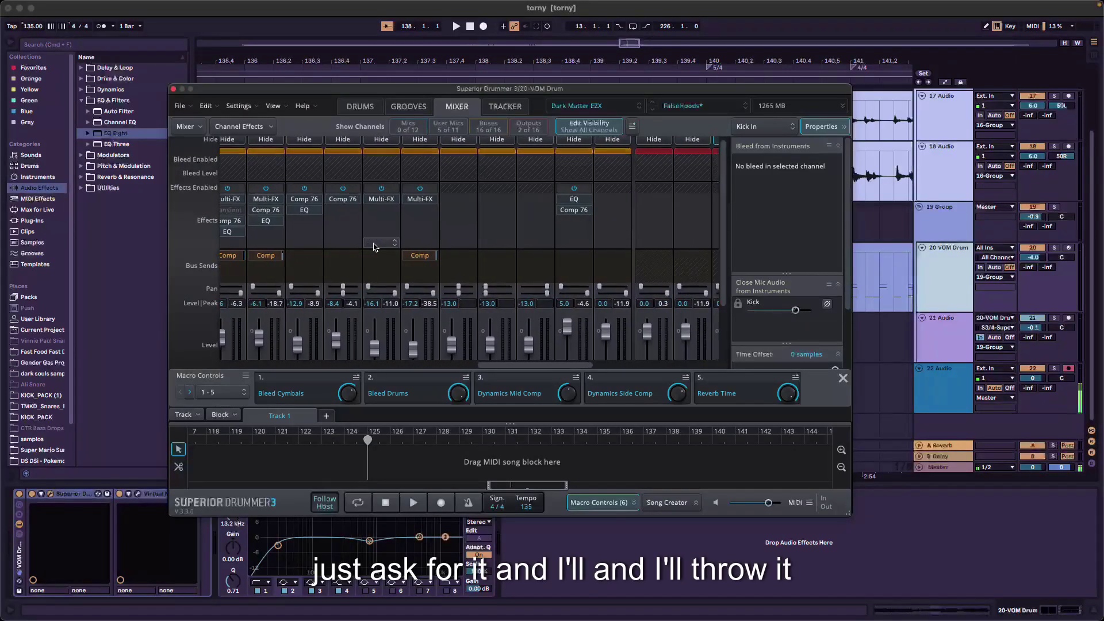
{"action": "scroll", "coordinate": [371, 241], "scroll_direction": "right", "scroll_amount": 3}
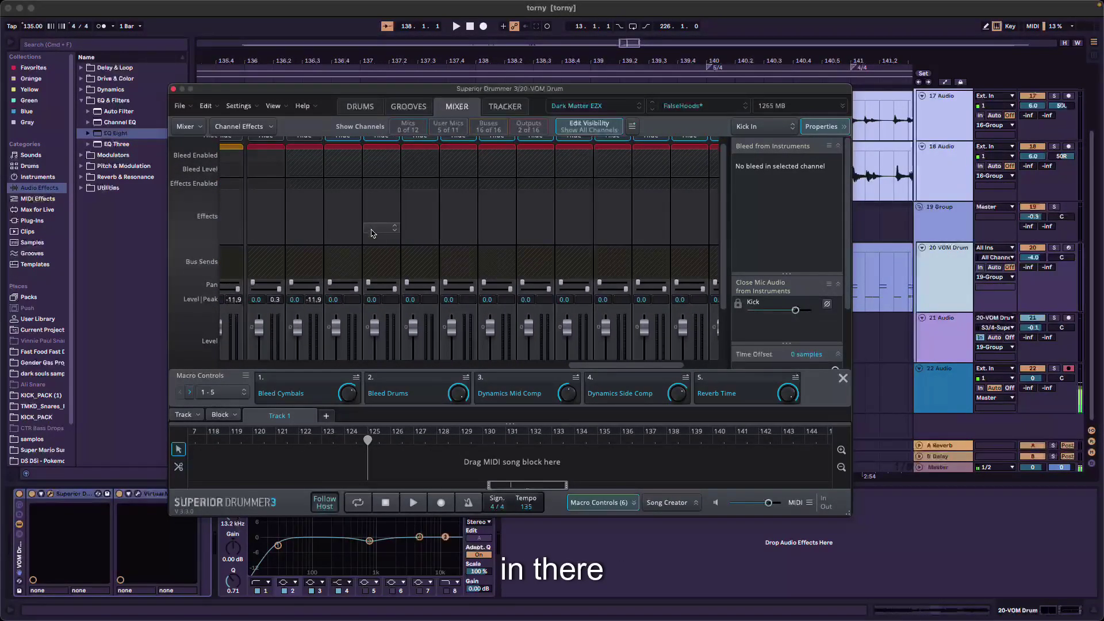
- Show the drum kit view and audition the splash, snare, toms, kick, Crash 3 and the stacked crash on the splash
{"action": "left_click", "coordinate": [408, 106]}
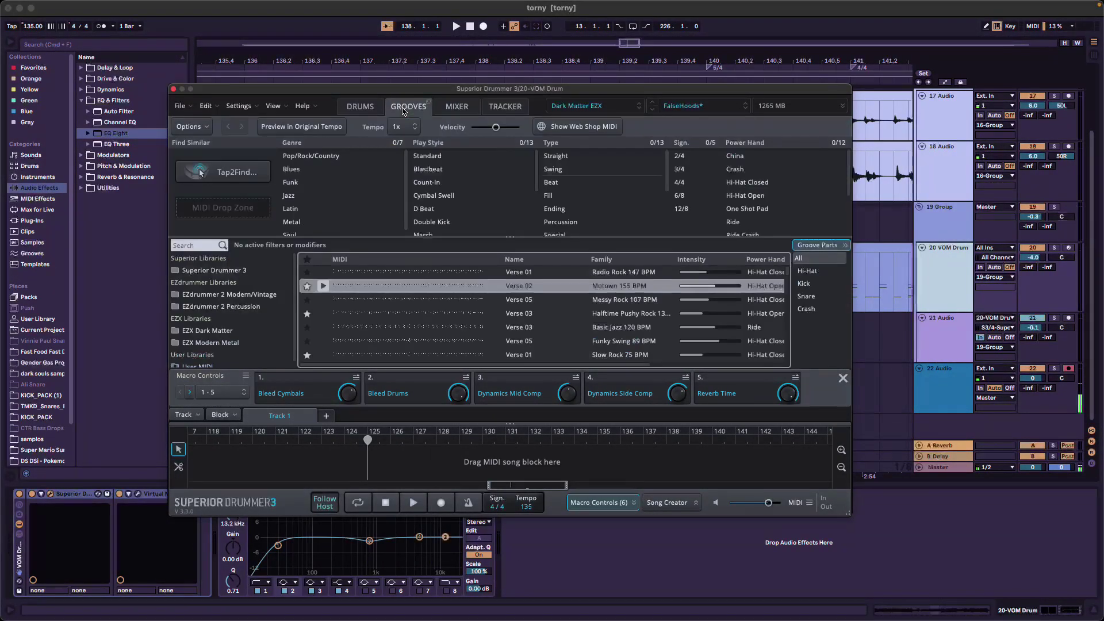
{"action": "left_click", "coordinate": [360, 107]}
{"action": "left_click", "coordinate": [453, 193]}
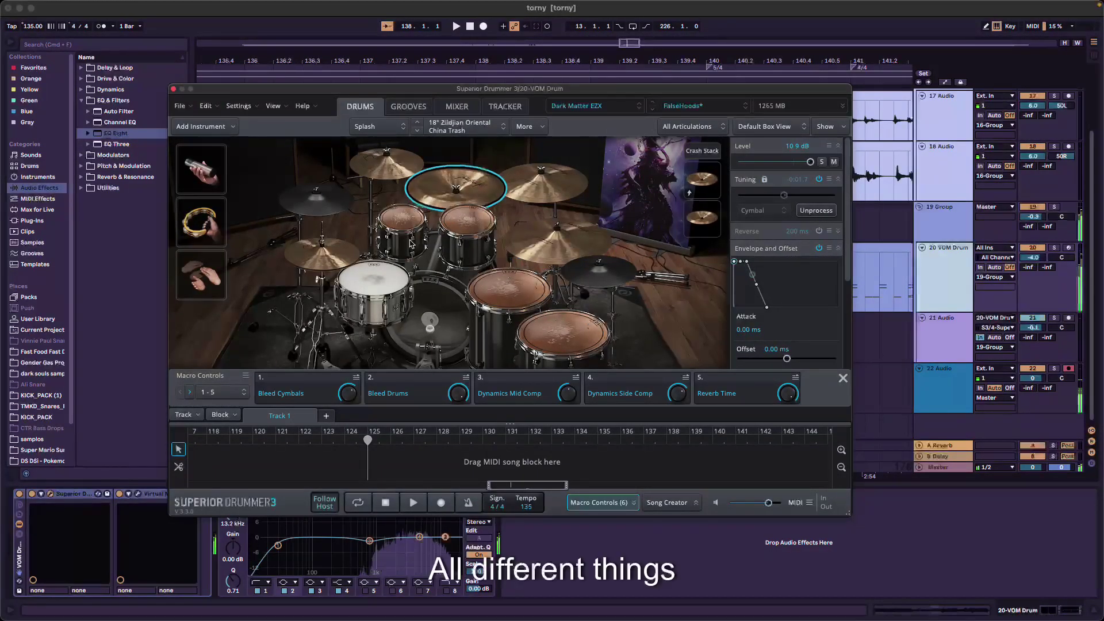
{"action": "left_click", "coordinate": [374, 284]}
{"action": "left_click", "coordinate": [504, 293]}
{"action": "left_click", "coordinate": [441, 299]}
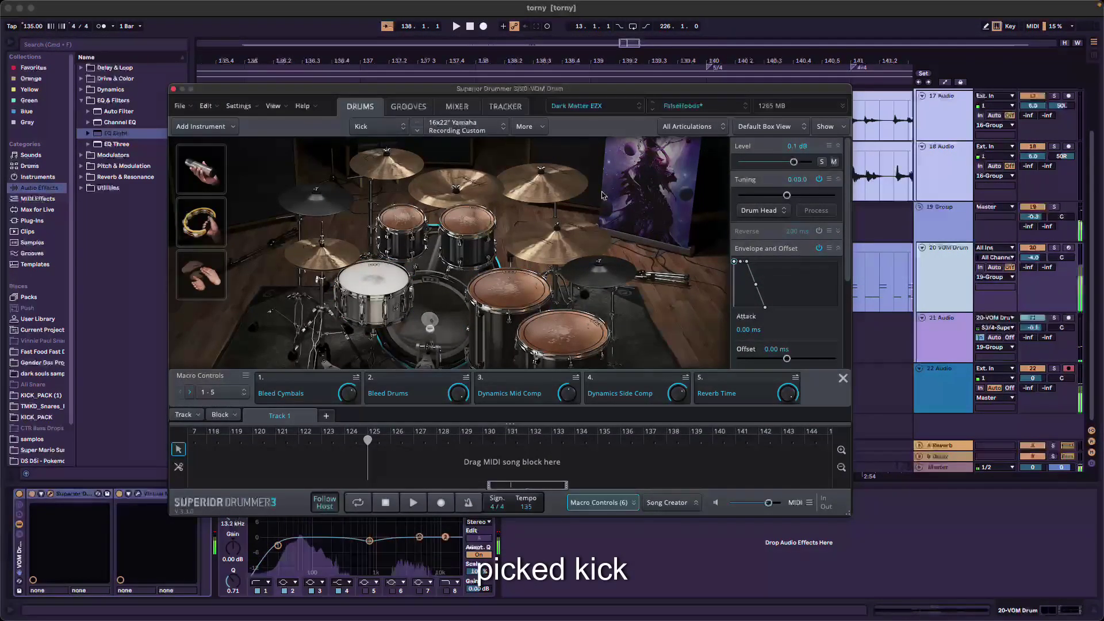
{"action": "left_click", "coordinate": [406, 226]}
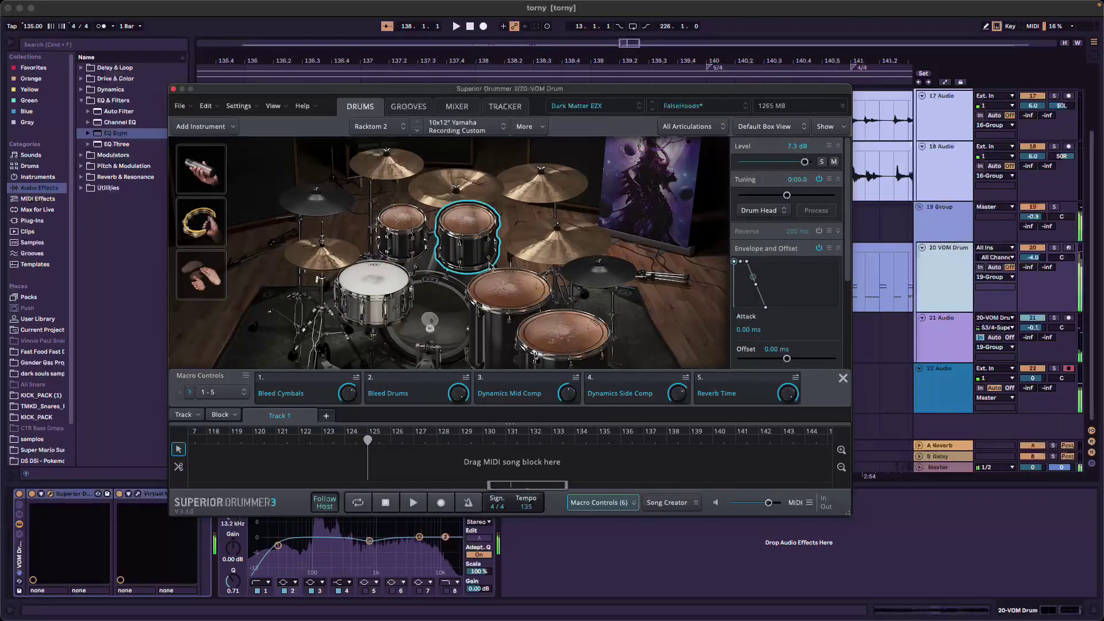
{"action": "left_click", "coordinate": [500, 185]}
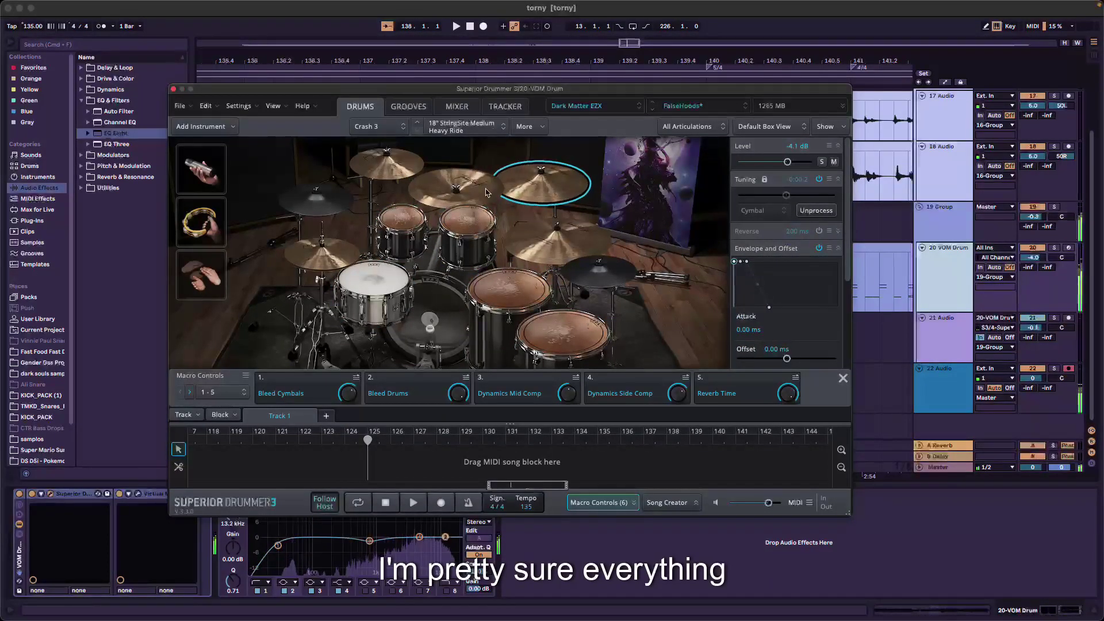
{"action": "left_click", "coordinate": [702, 225]}
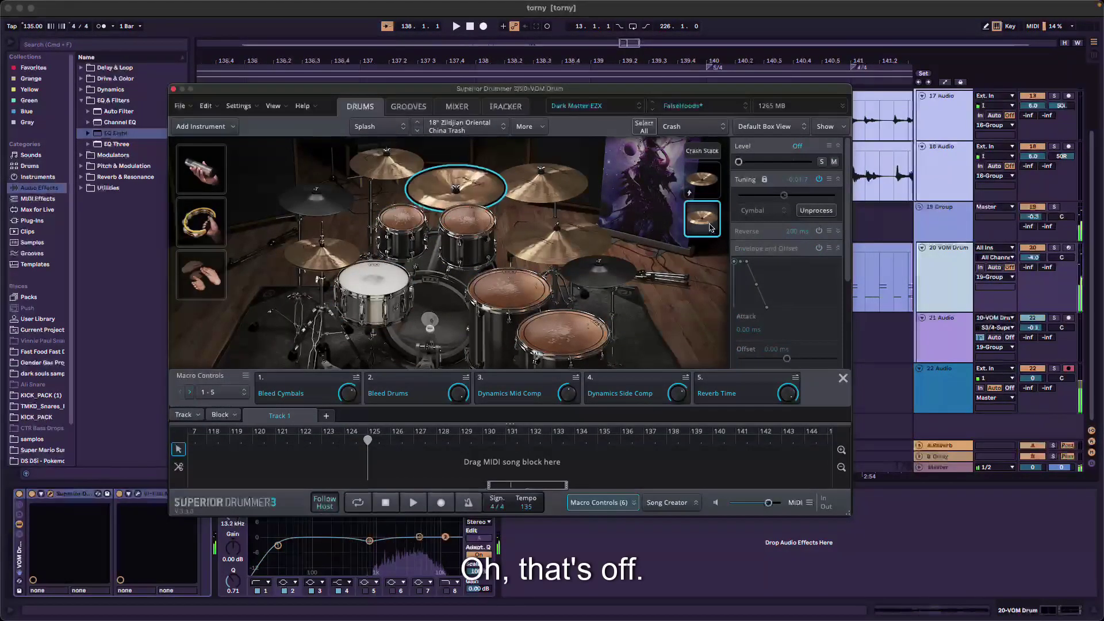
- Audition the remaining cymbals, comparing the custom Crash 1 and Mini China samples, and close Superior Drummer 3
{"action": "left_click", "coordinate": [386, 162]}
{"action": "left_click", "coordinate": [316, 199]}
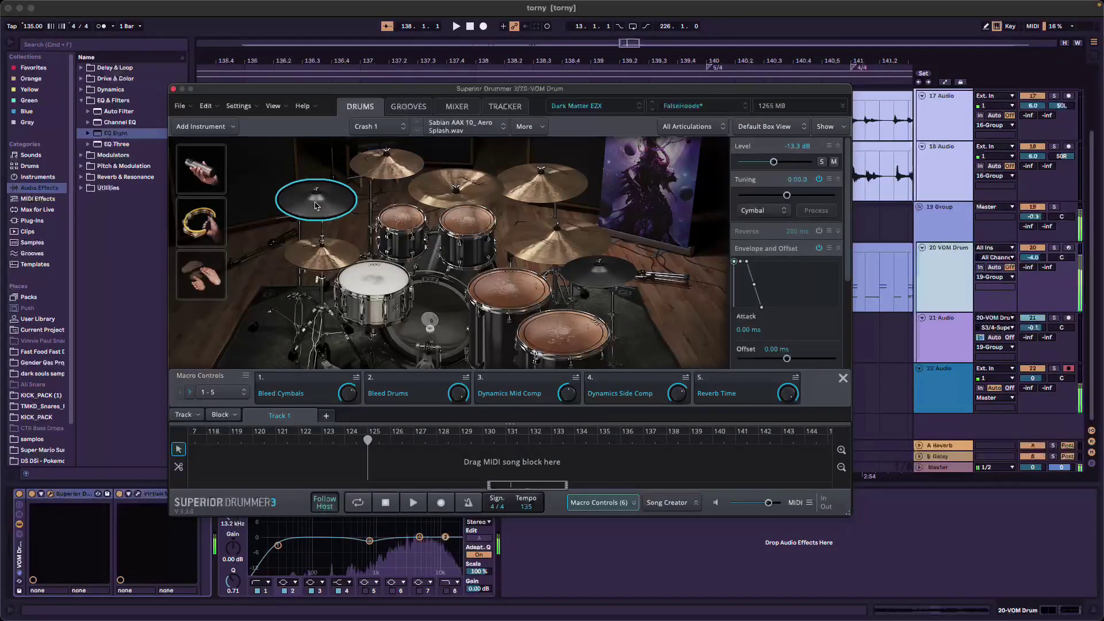
{"action": "left_click", "coordinate": [319, 249]}
{"action": "left_click", "coordinate": [597, 276]}
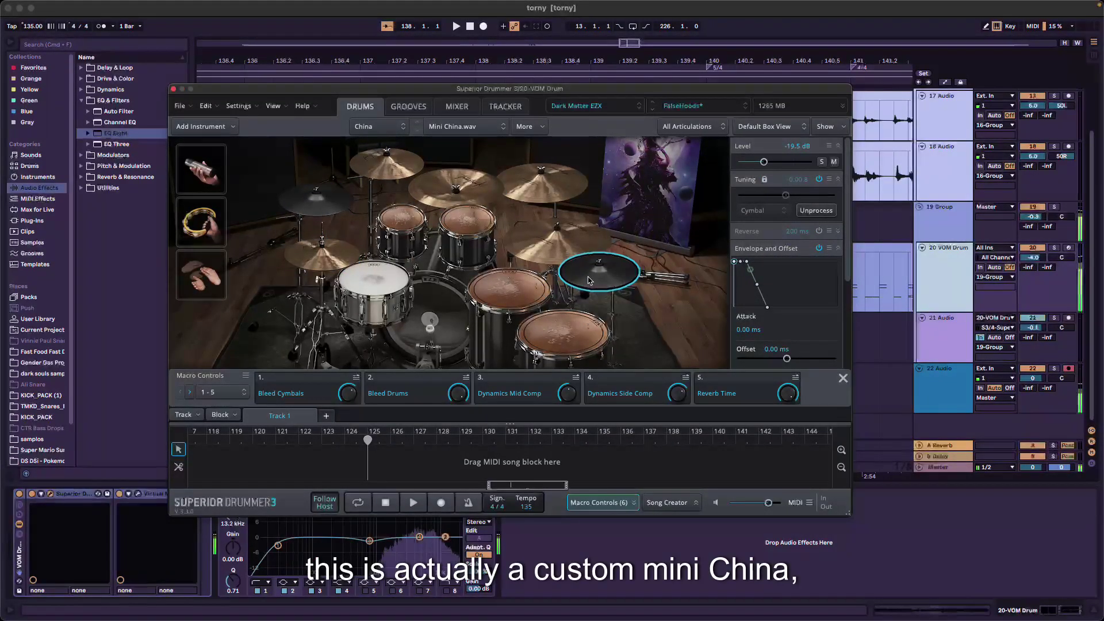
{"action": "left_click", "coordinate": [316, 199]}
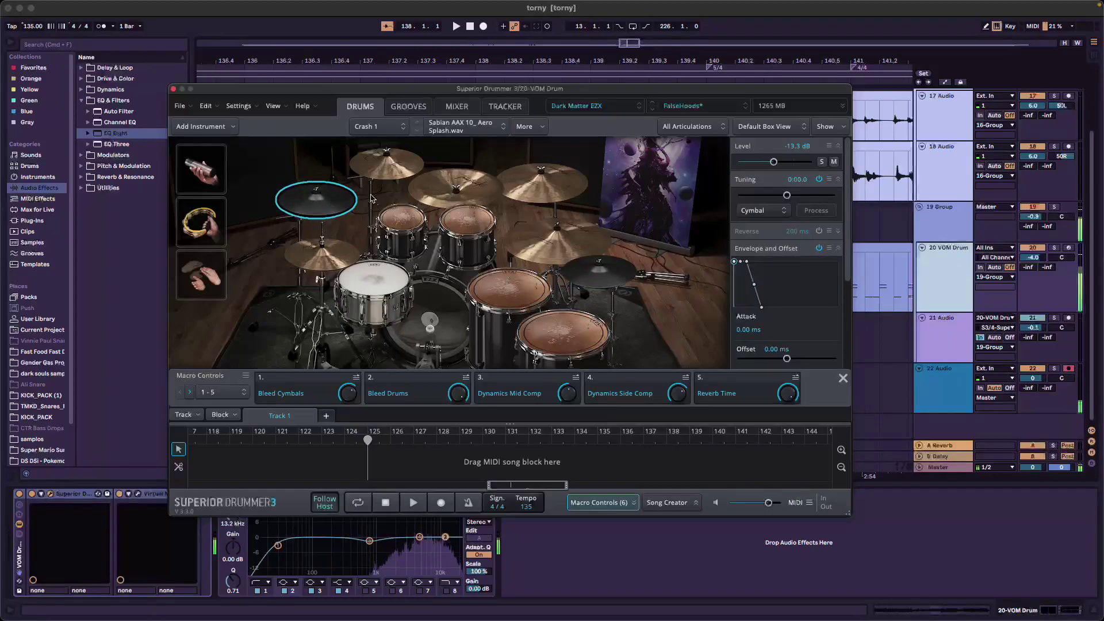
{"action": "left_click", "coordinate": [598, 273]}
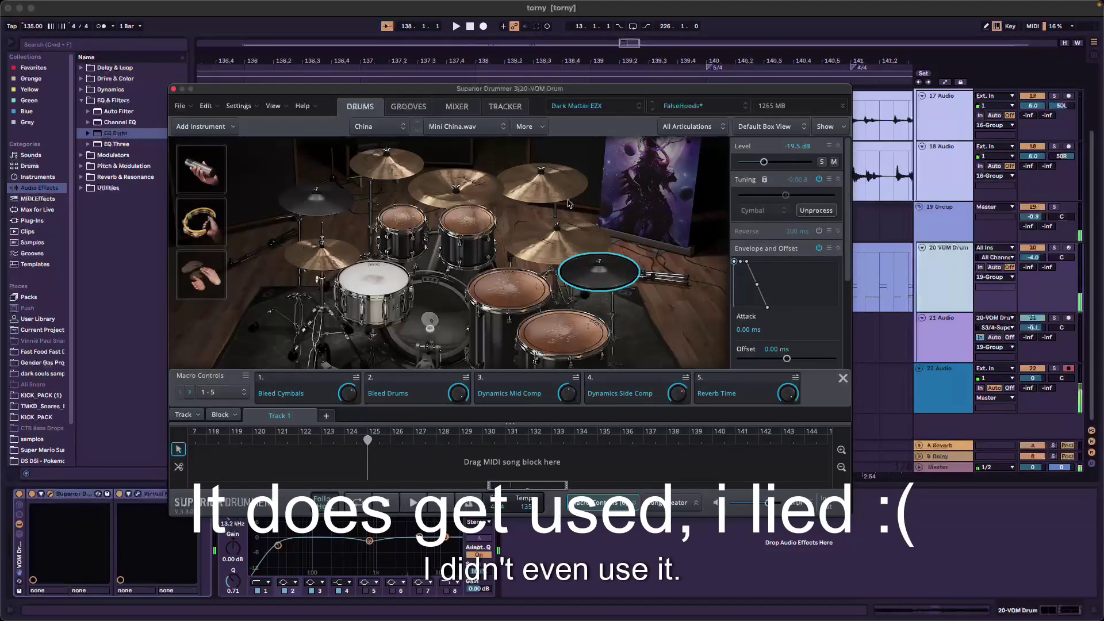
{"action": "left_click", "coordinate": [552, 327]}
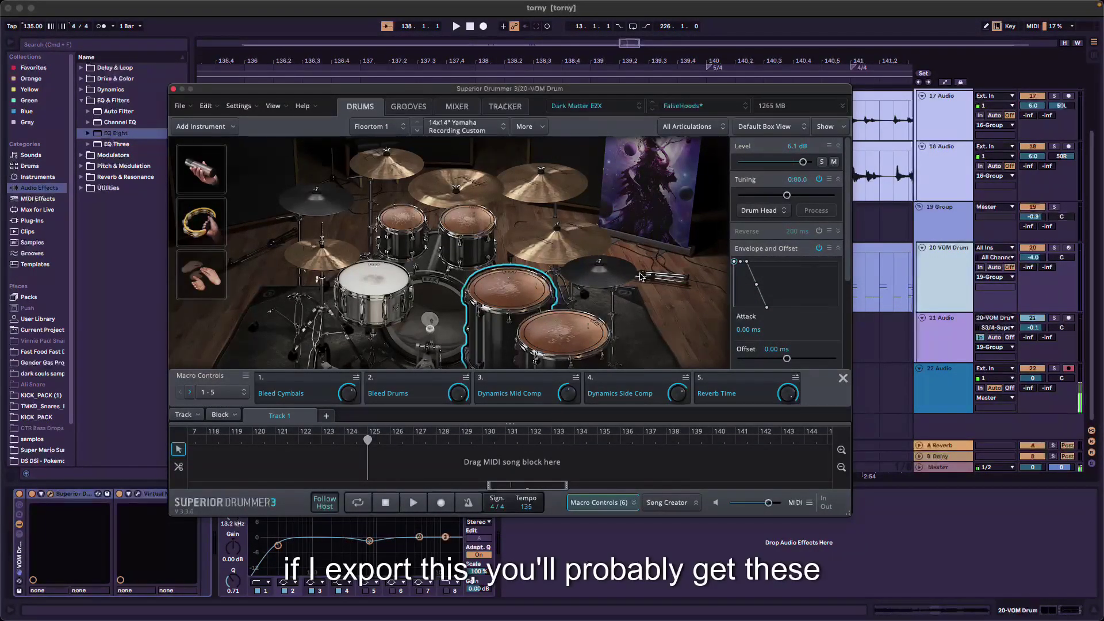
{"action": "left_click", "coordinate": [325, 214]}
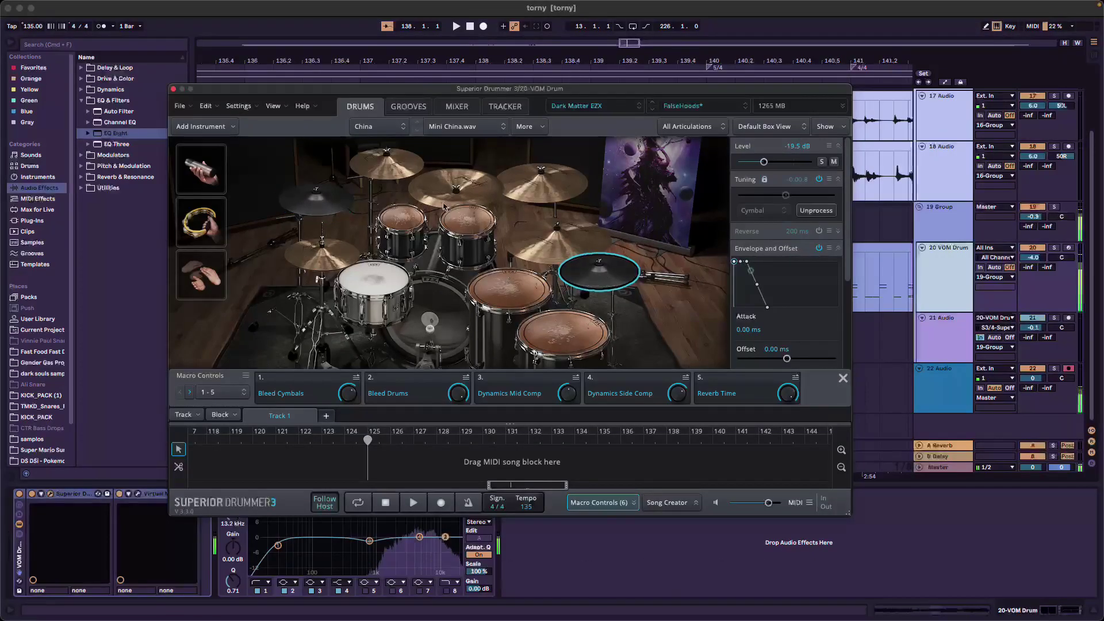
{"action": "left_click", "coordinate": [601, 273]}
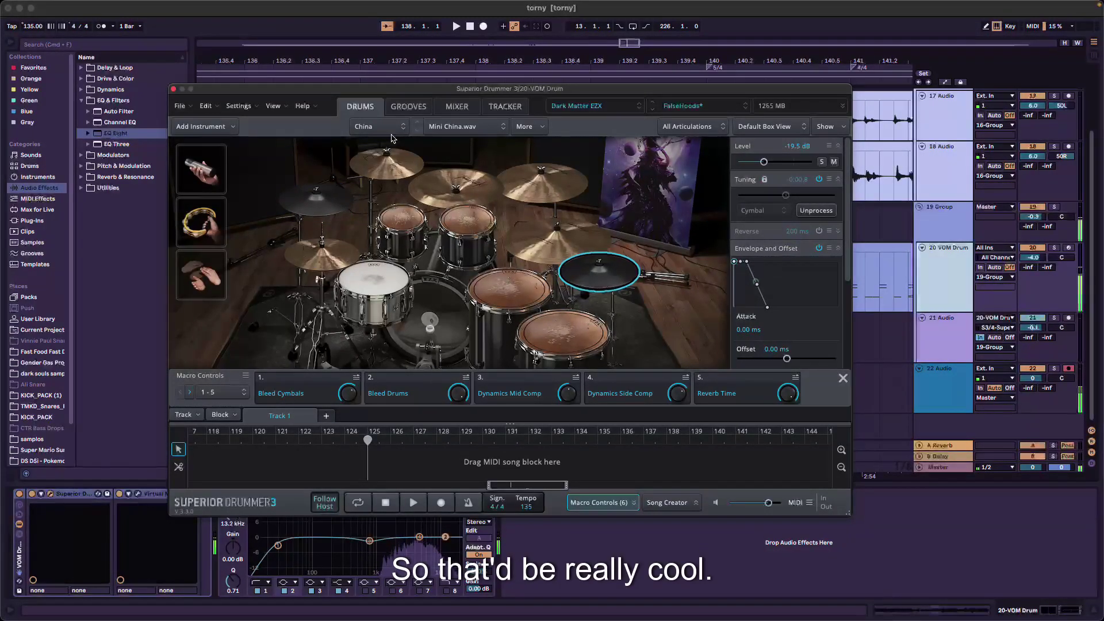
{"action": "left_click", "coordinate": [173, 89]}
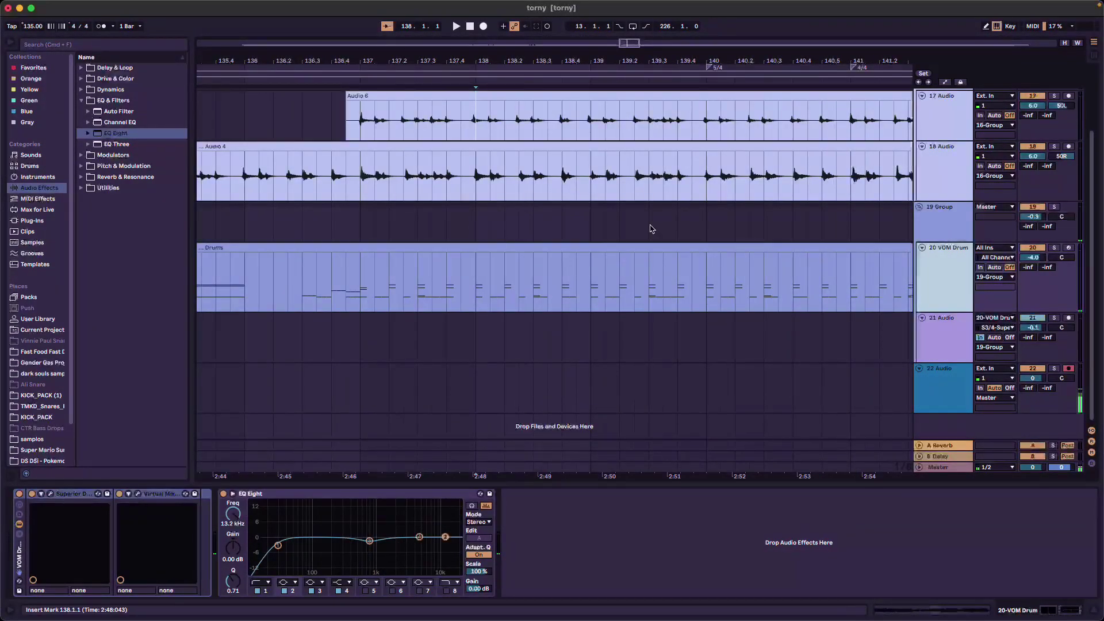
- Show the Saturn 2 settings on the 19 Group track and close the plug-in
{"action": "scroll", "coordinate": [651, 228], "scroll_direction": "down", "scroll_amount": 5}
{"action": "left_click", "coordinate": [937, 235]}
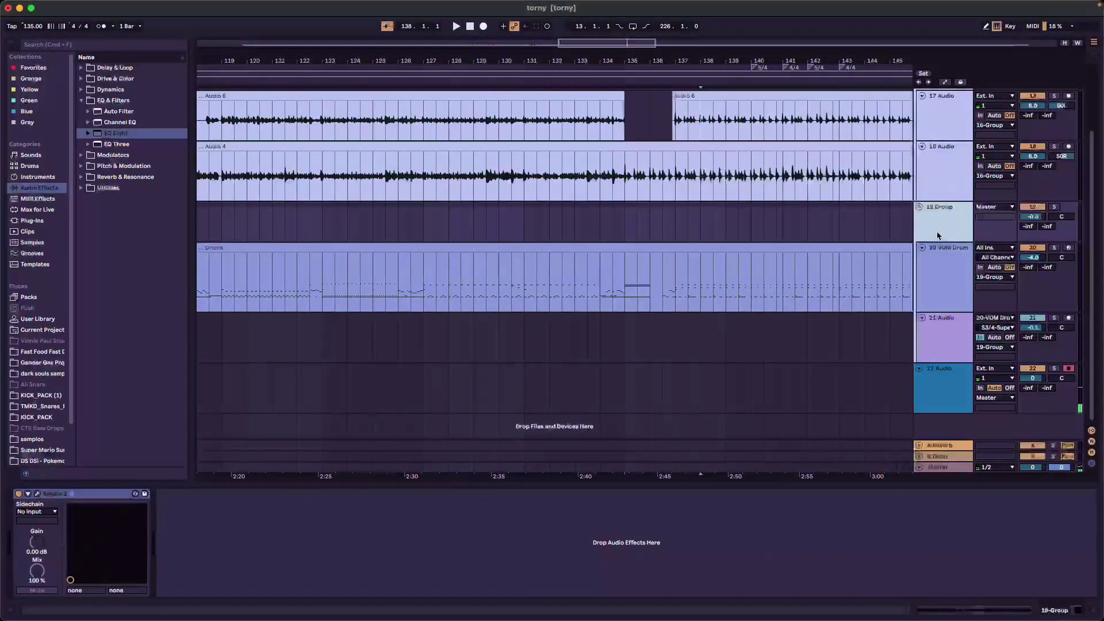
{"action": "left_click", "coordinate": [38, 493]}
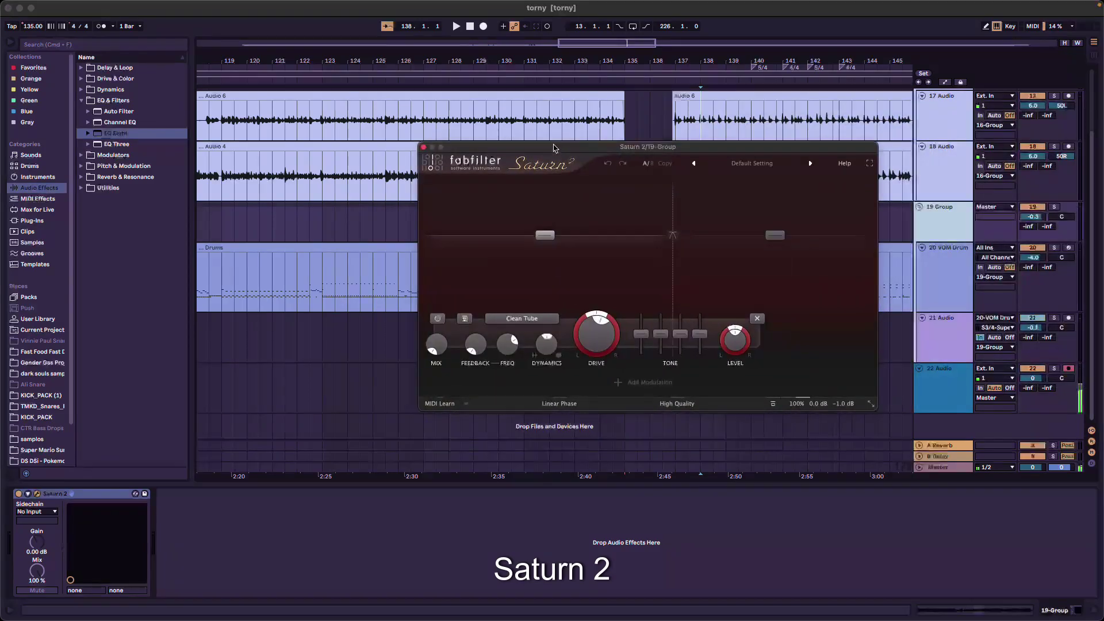
{"action": "left_click_drag", "start_coordinate": [538, 152], "coordinate": [460, 164]}
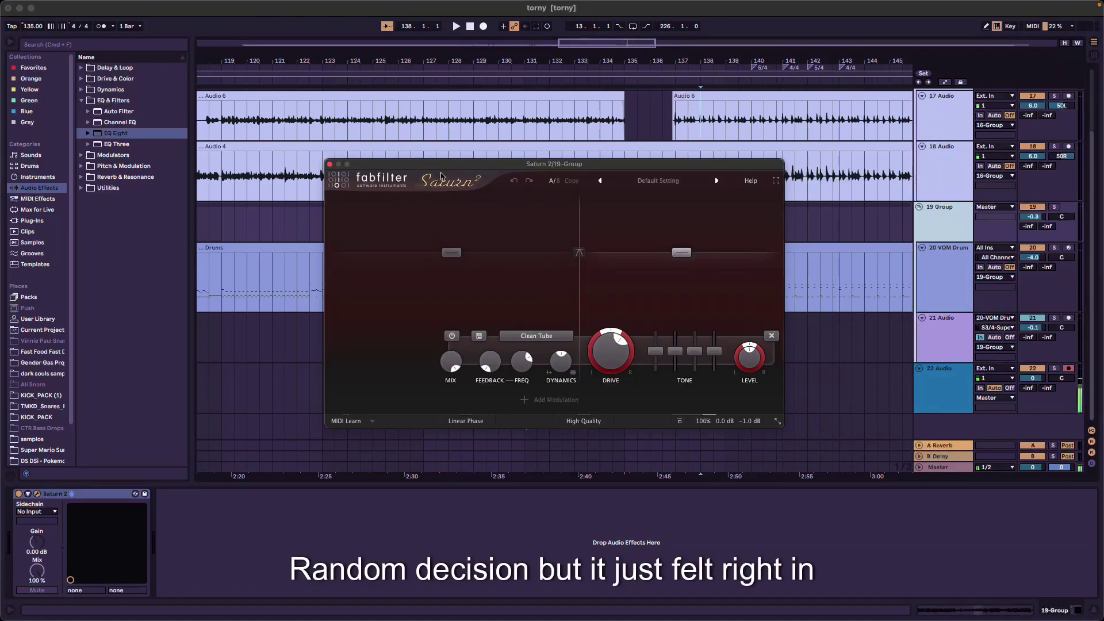
{"action": "left_click", "coordinate": [330, 166]}
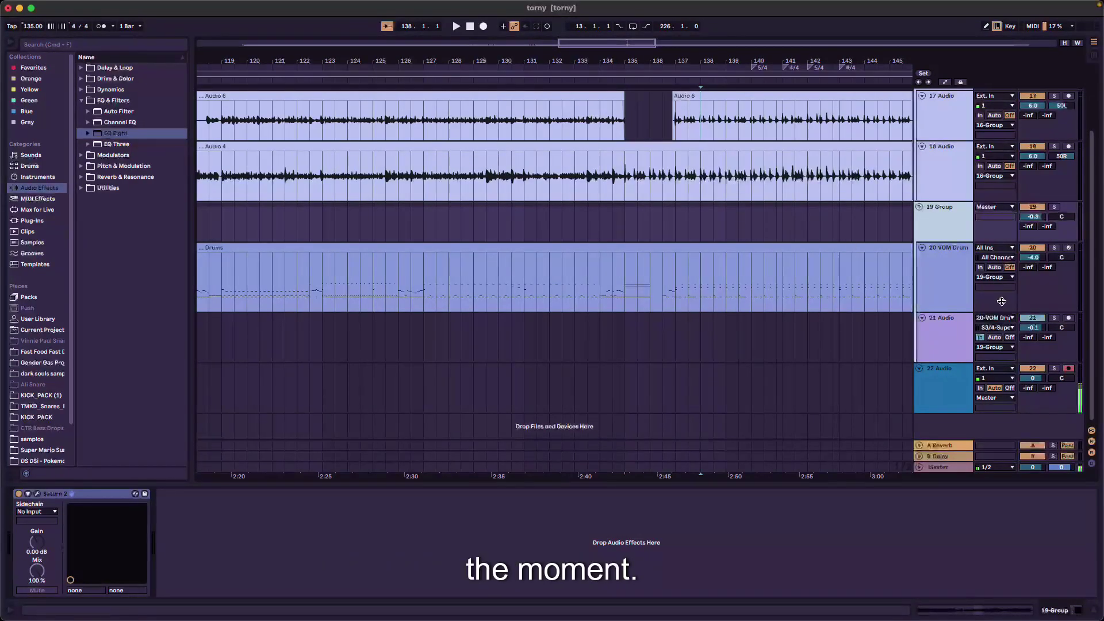
- Show the ValhallaVintageVerb settings on the 21 Audio track
{"action": "left_click", "coordinate": [964, 341]}
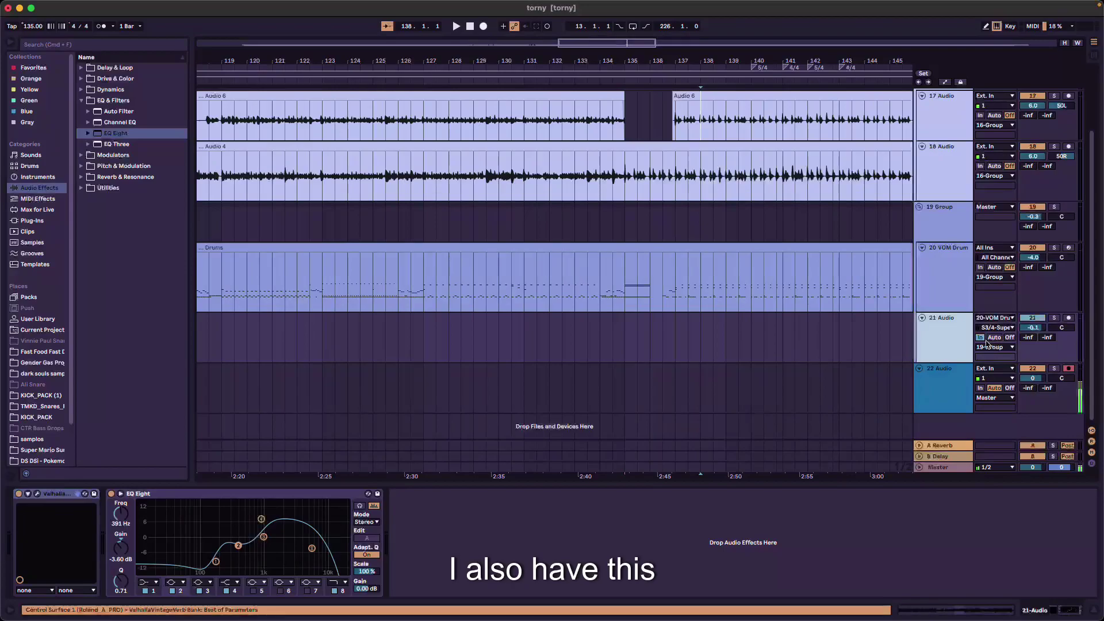
{"action": "left_click", "coordinate": [37, 493]}
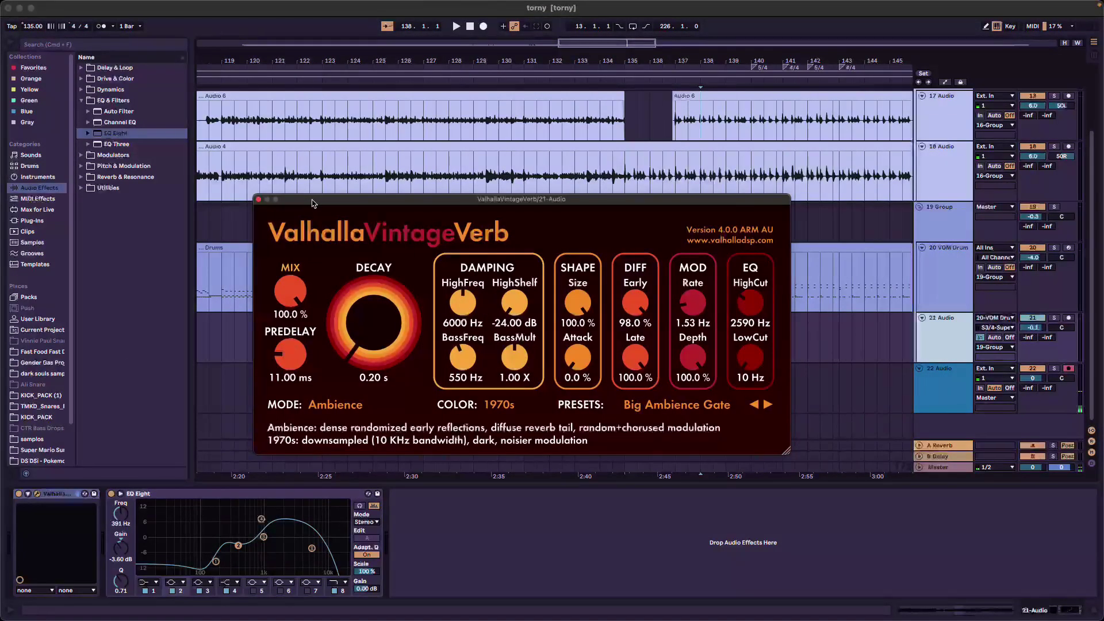
- Open Superior Drummer 3 again on the 20 VOM Drum track and show its mixer
{"action": "left_click", "coordinate": [937, 276]}
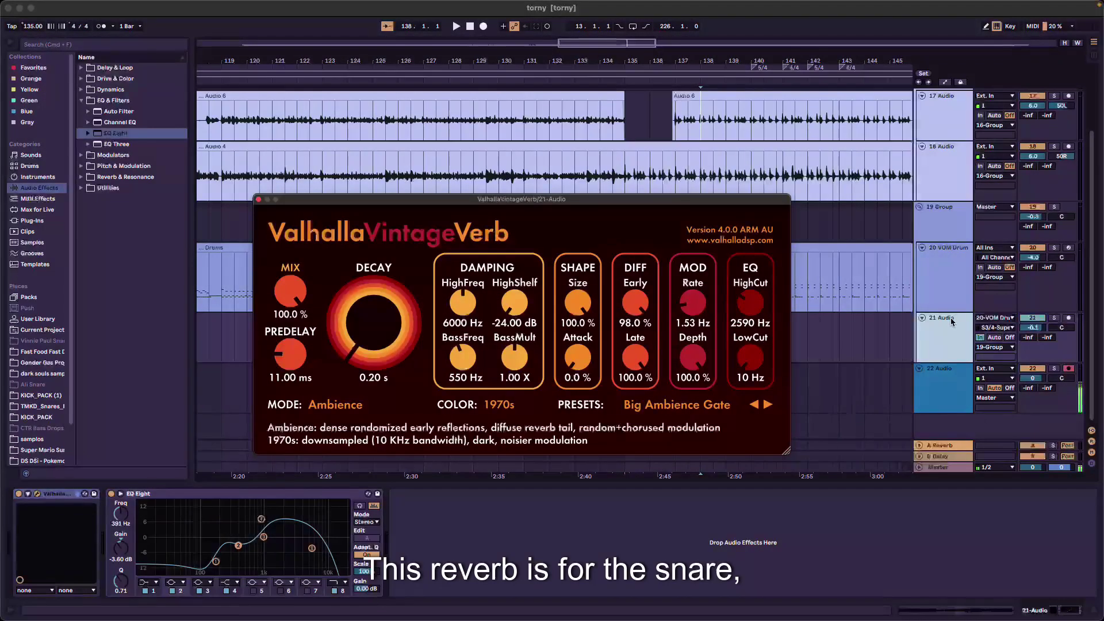
{"action": "left_click", "coordinate": [51, 495]}
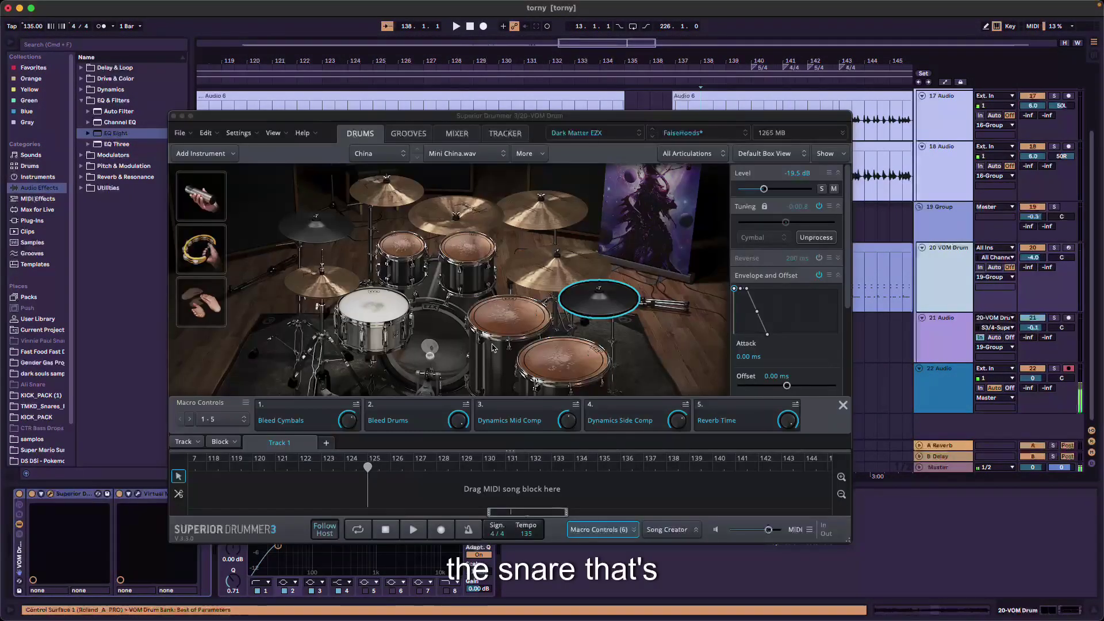
{"action": "left_click", "coordinate": [457, 133]}
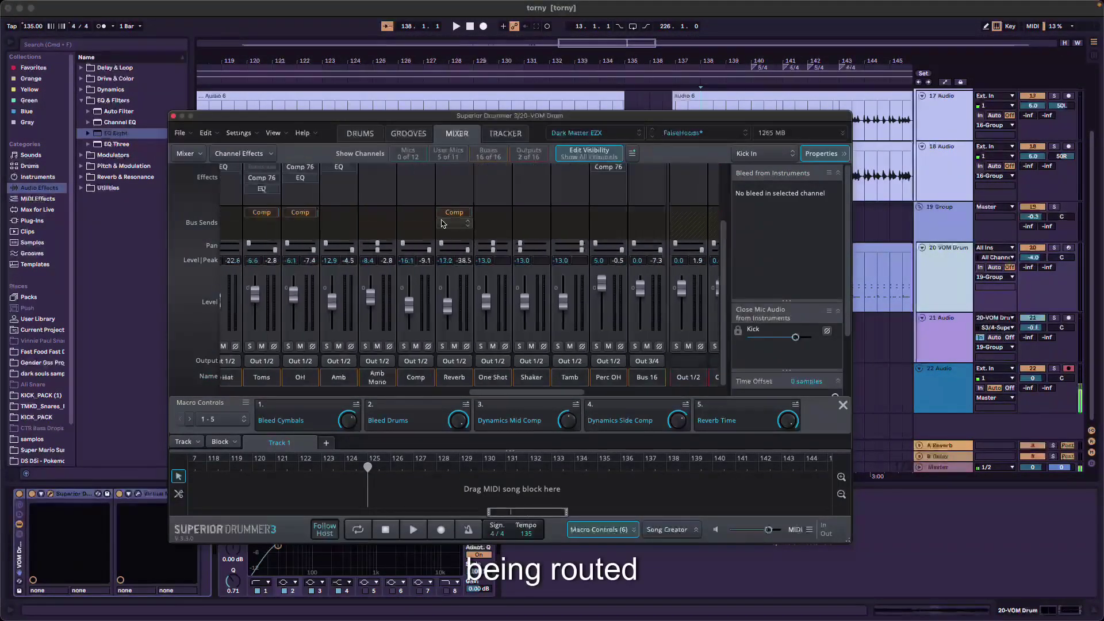
- Trace the snare routing from SD Top to Bus 16 and its output, and return to the arrangement with 22 Audio selected
{"action": "scroll", "coordinate": [442, 224], "scroll_direction": "right", "scroll_amount": 10}
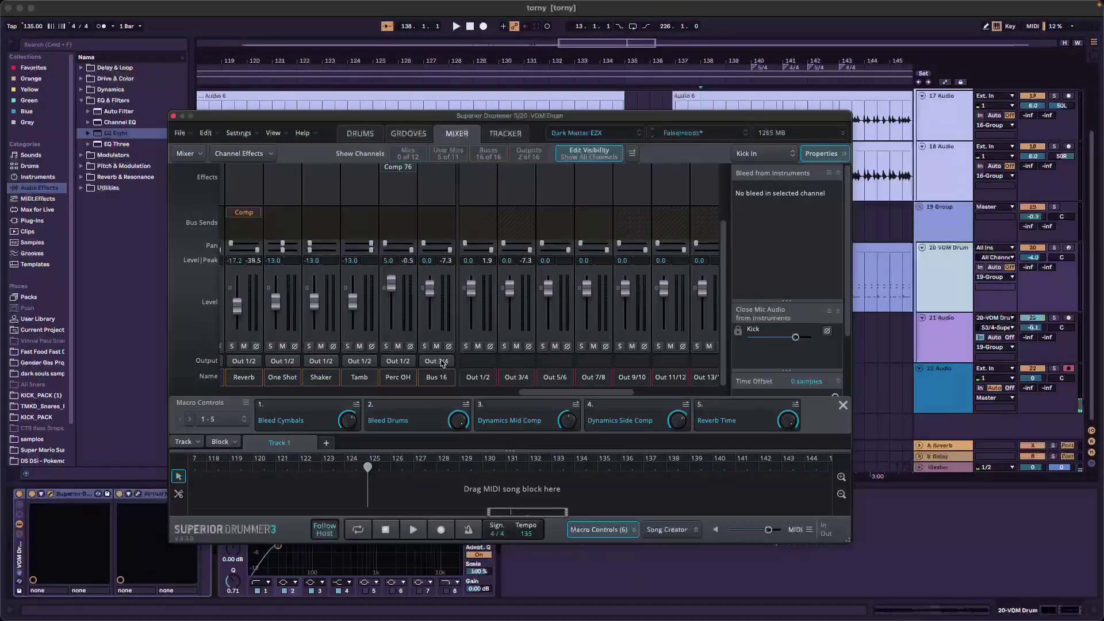
{"action": "scroll", "coordinate": [450, 372], "scroll_direction": "left", "scroll_amount": 10}
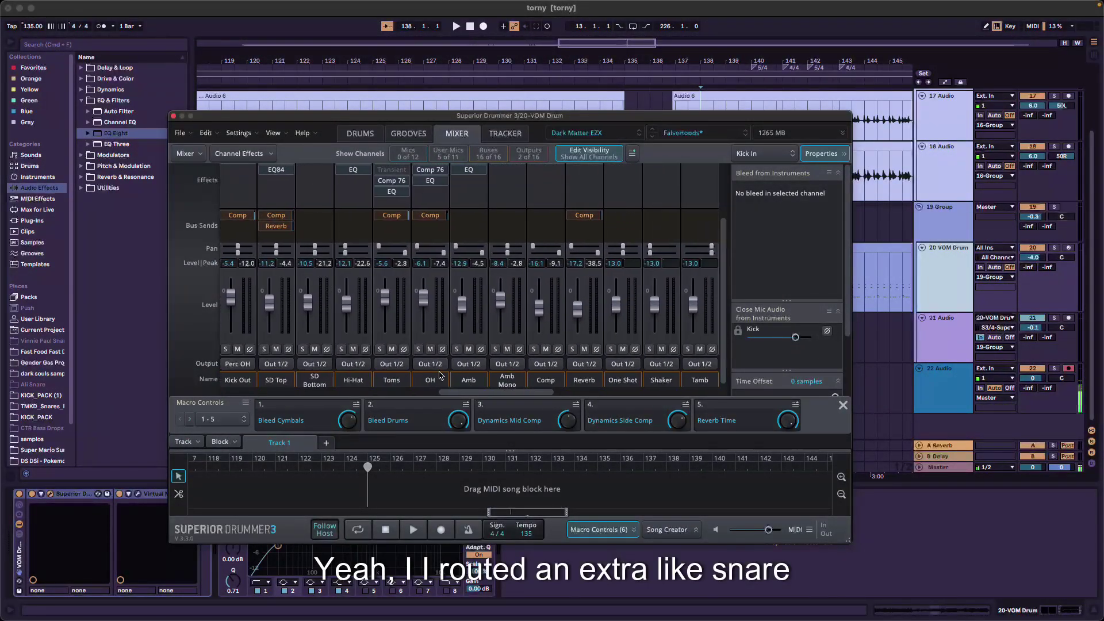
{"action": "scroll", "coordinate": [432, 348], "scroll_direction": "left", "scroll_amount": 5}
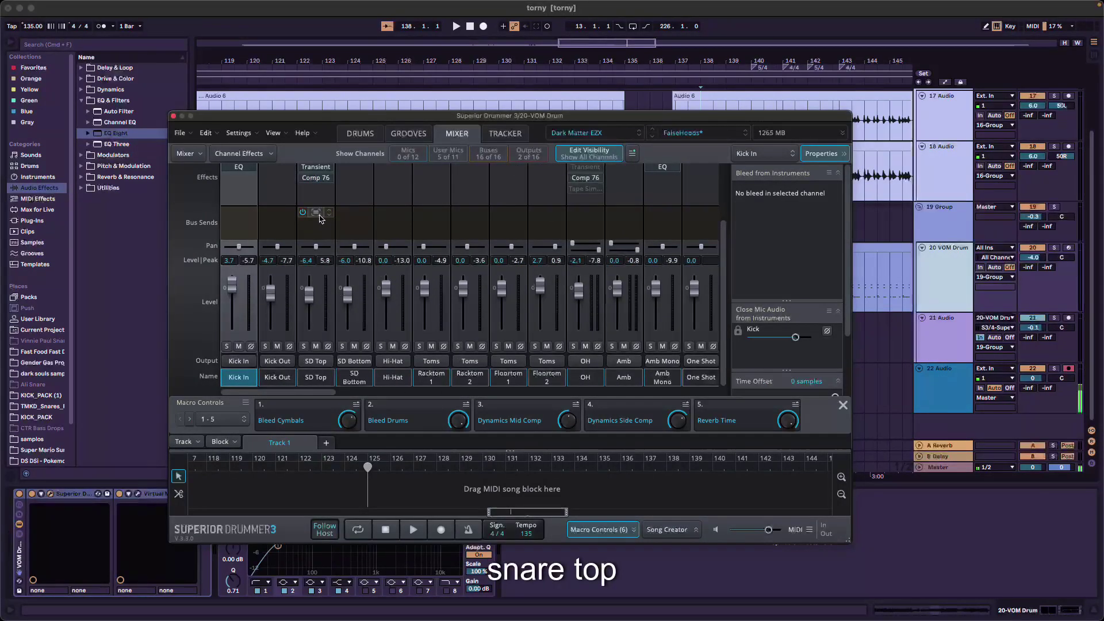
{"action": "scroll", "coordinate": [331, 339], "scroll_direction": "right", "scroll_amount": 15}
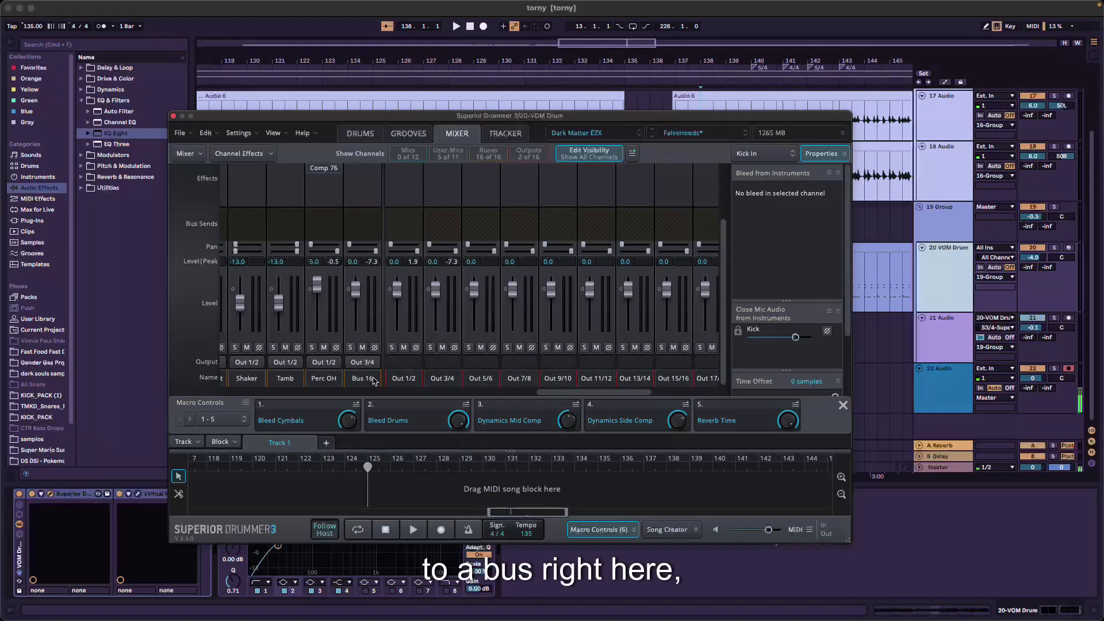
{"action": "left_click", "coordinate": [371, 379]}
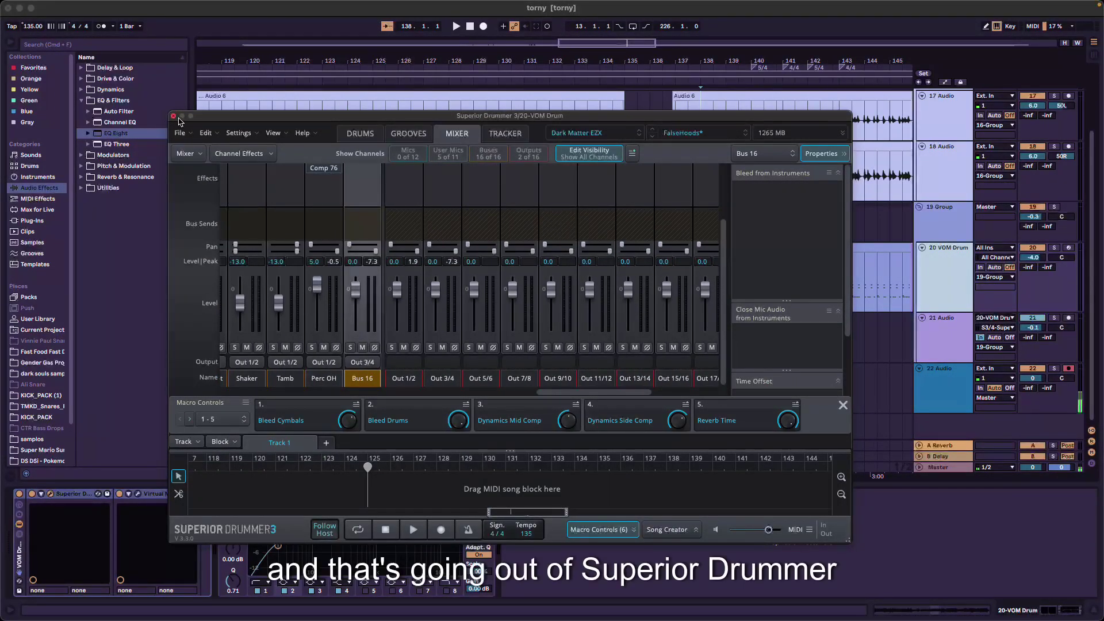
{"action": "left_click", "coordinate": [174, 117]}
{"action": "left_click", "coordinate": [948, 385]}
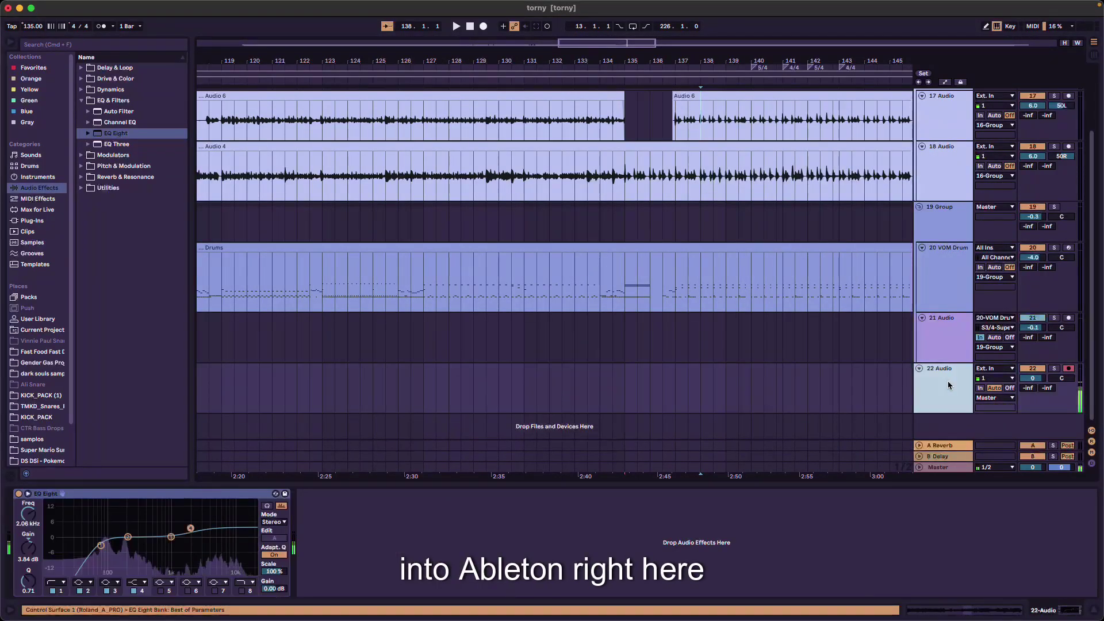
- Show the ValhallaVintageVerb reverb settings on the 21 Audio track and close the plug-in
{"action": "left_click", "coordinate": [954, 344]}
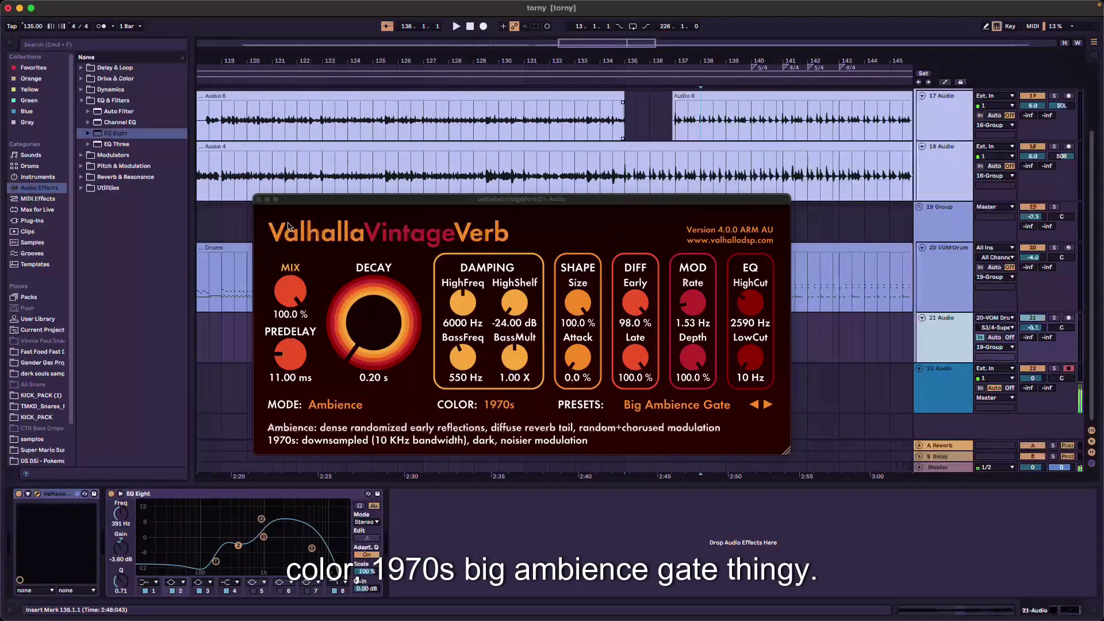
{"action": "left_click", "coordinate": [259, 199]}
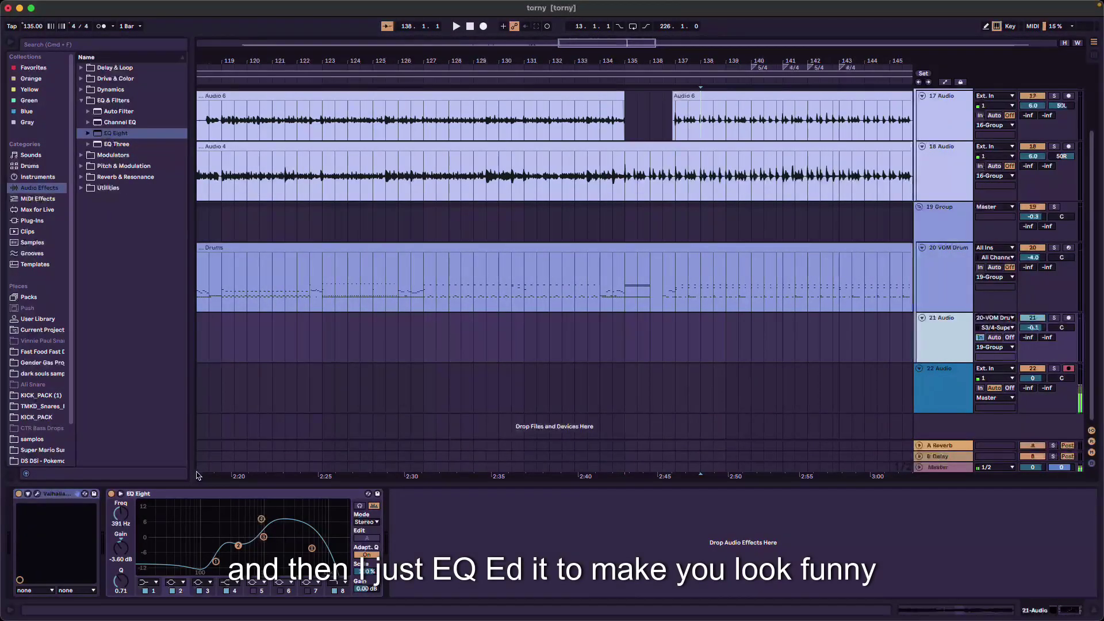
{"action": "scroll", "coordinate": [897, 351], "scroll_direction": "up", "scroll_amount": 3}
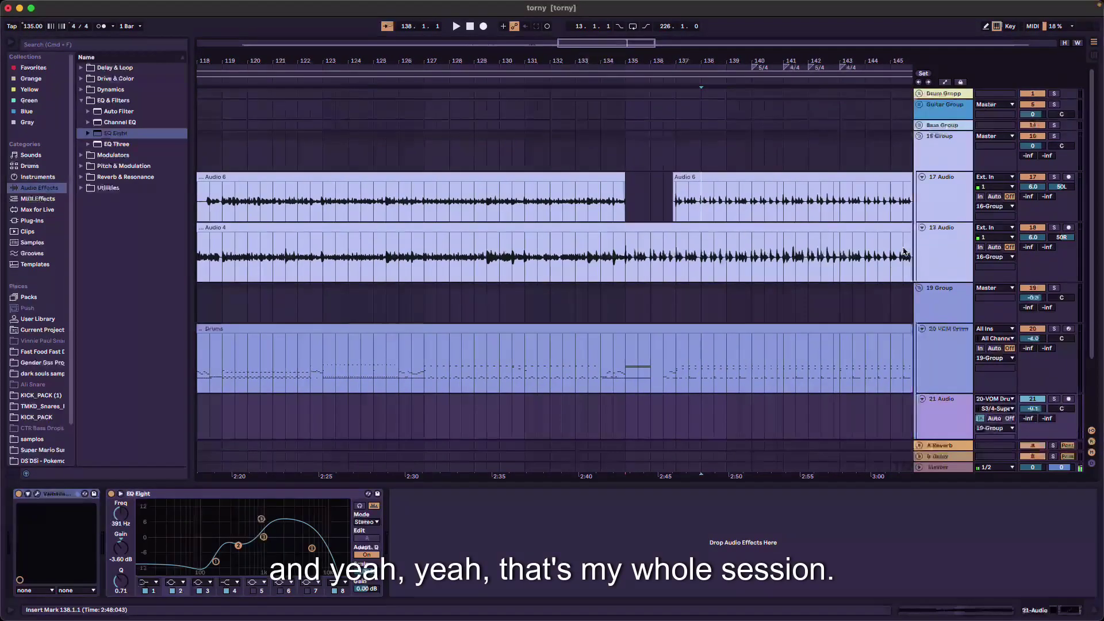
{"action": "left_click", "coordinate": [935, 145]}
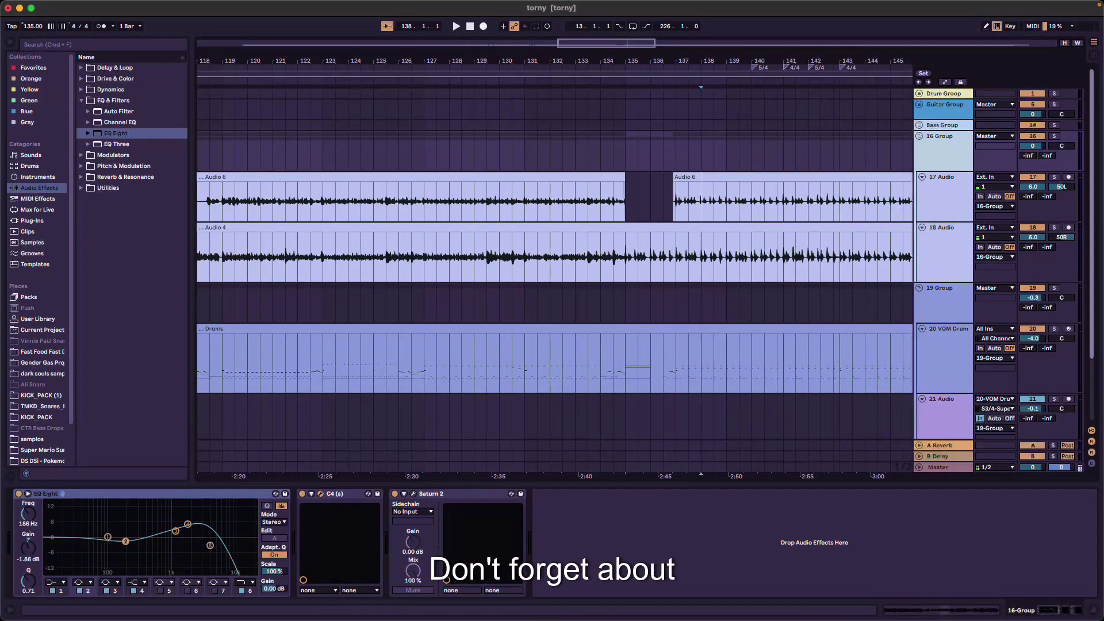
{"action": "left_click_drag", "start_coordinate": [697, 191], "coordinate": [435, 179]}
{"action": "key", "text": "super+z"}
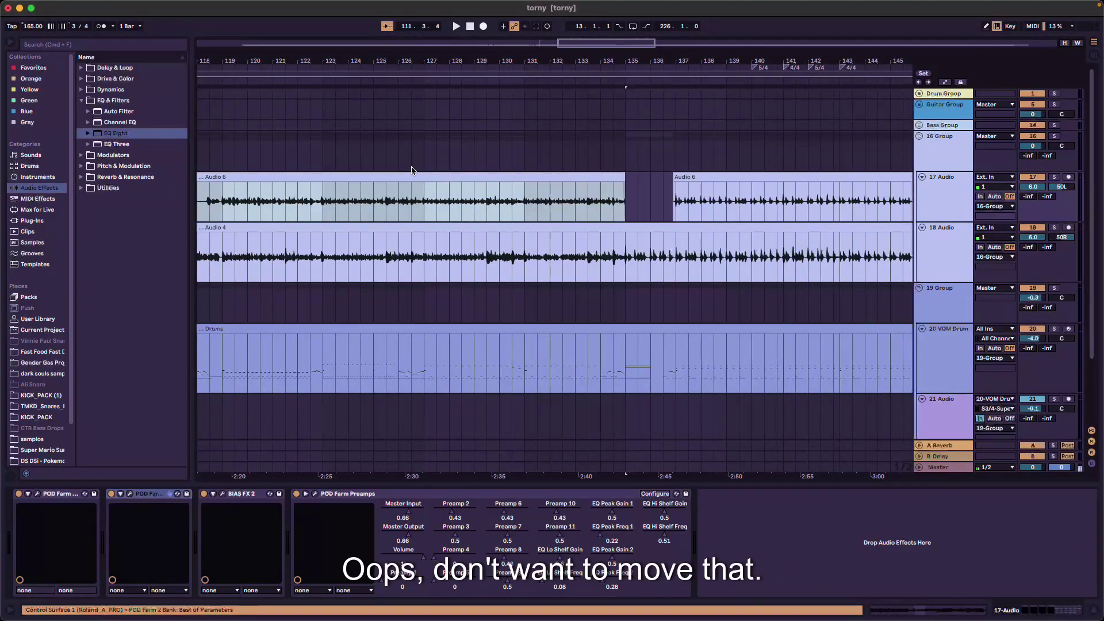
{"action": "left_click", "coordinate": [926, 195]}
- Open the C4 multiband compressor on the 16 Group track and examine its low-end band settings
{"action": "left_click", "coordinate": [937, 150]}
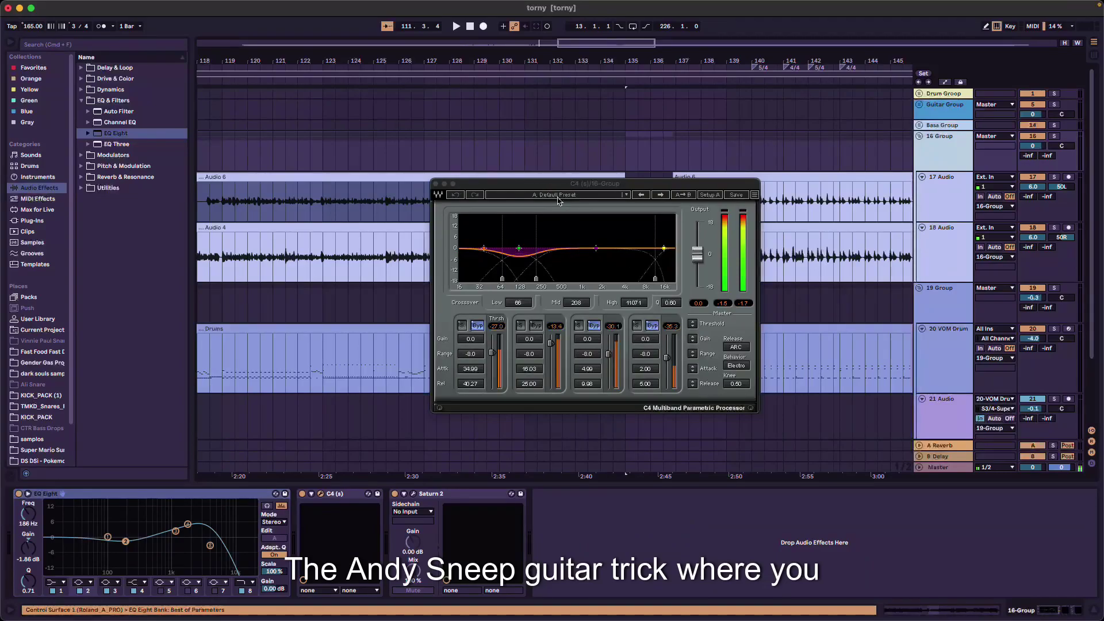
{"action": "left_click_drag", "start_coordinate": [557, 183], "coordinate": [474, 171]}
{"action": "left_click", "coordinate": [452, 312]}
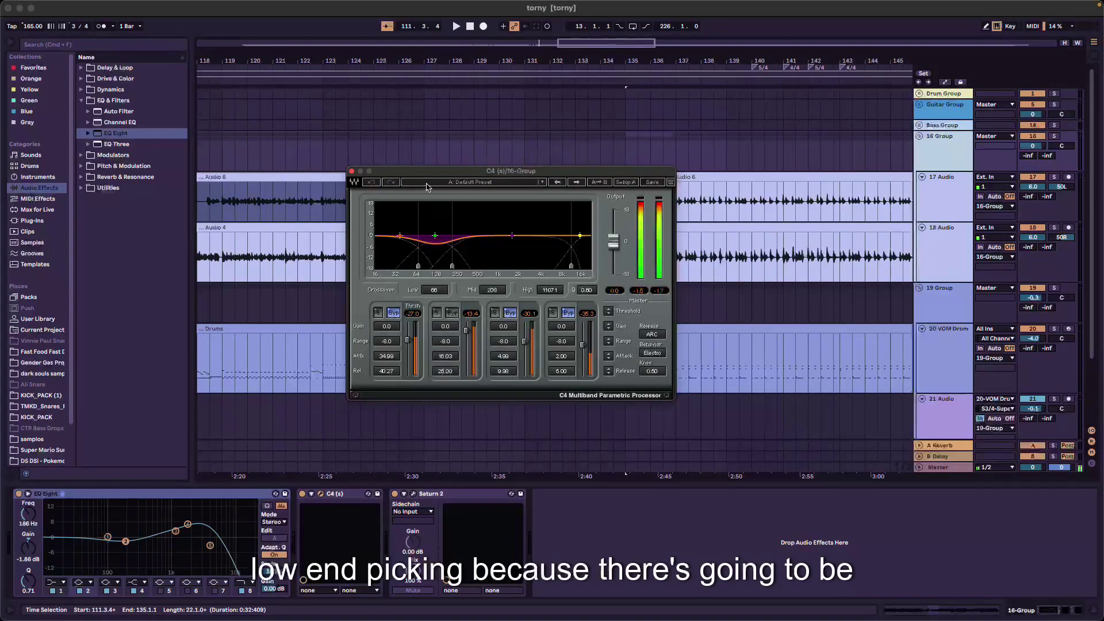
- Show the Line 6 amp in the second POD Farm 2 on the 17 Audio track and close the plug-in
{"action": "left_click", "coordinate": [920, 210]}
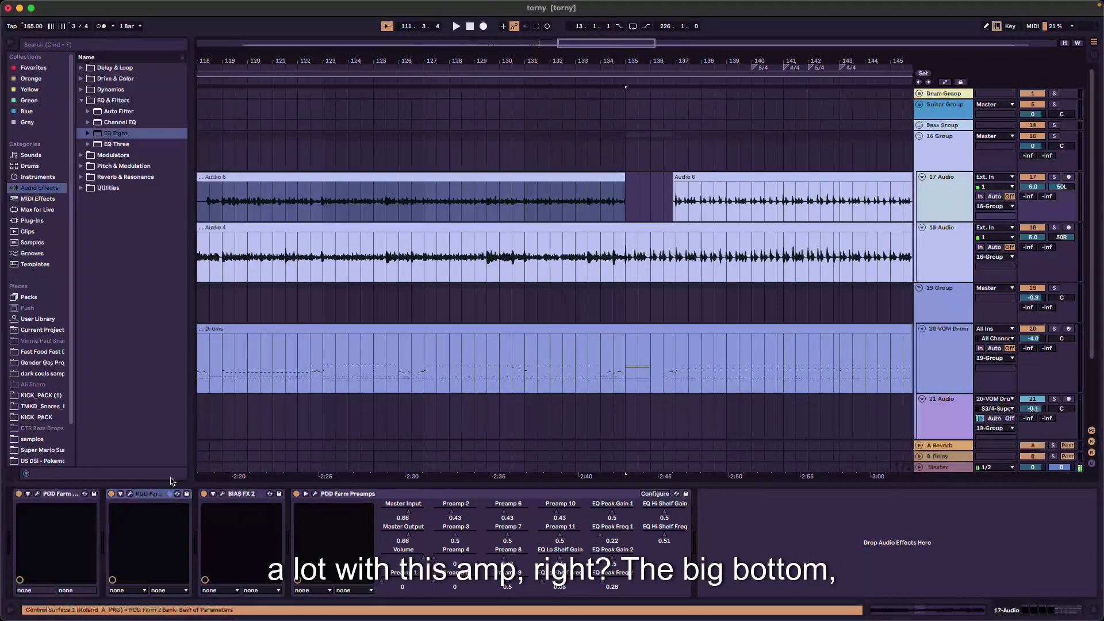
{"action": "left_click", "coordinate": [130, 493]}
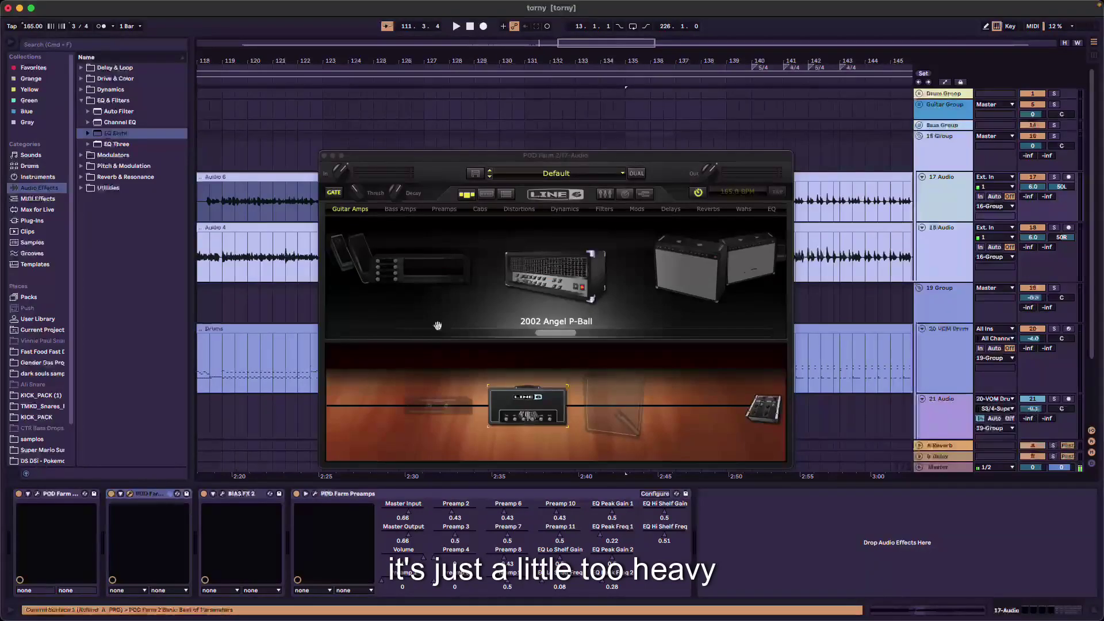
{"action": "double_click", "coordinate": [527, 406]}
{"action": "left_click", "coordinate": [325, 156]}
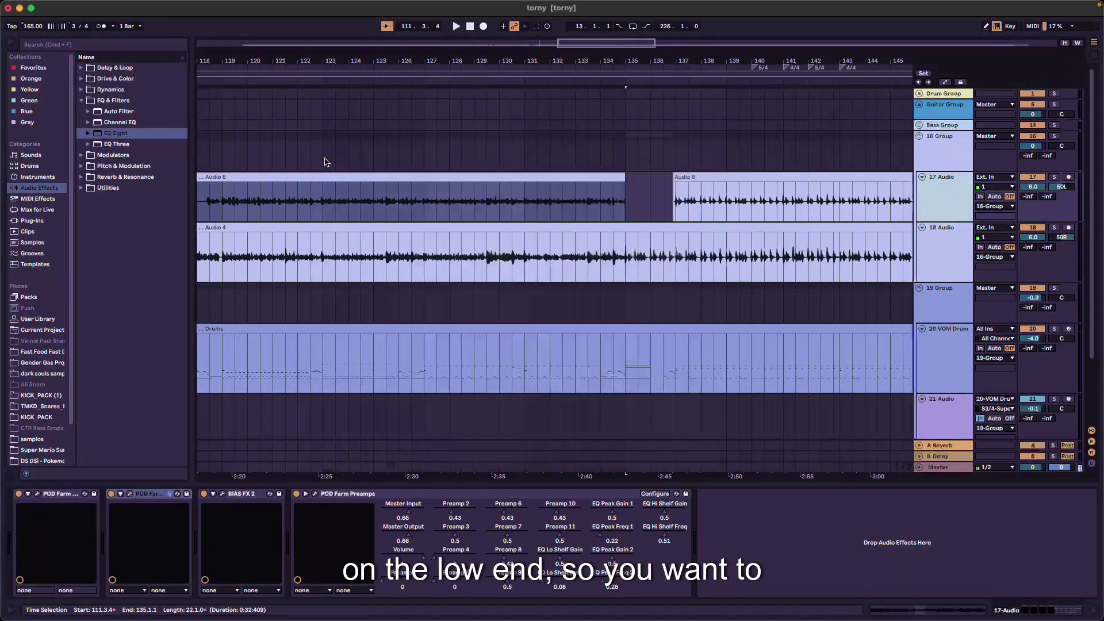
- Return to the C4 plug-in on the 16 Group track to review its low-end compression, and close it
{"action": "left_click", "coordinate": [951, 151]}
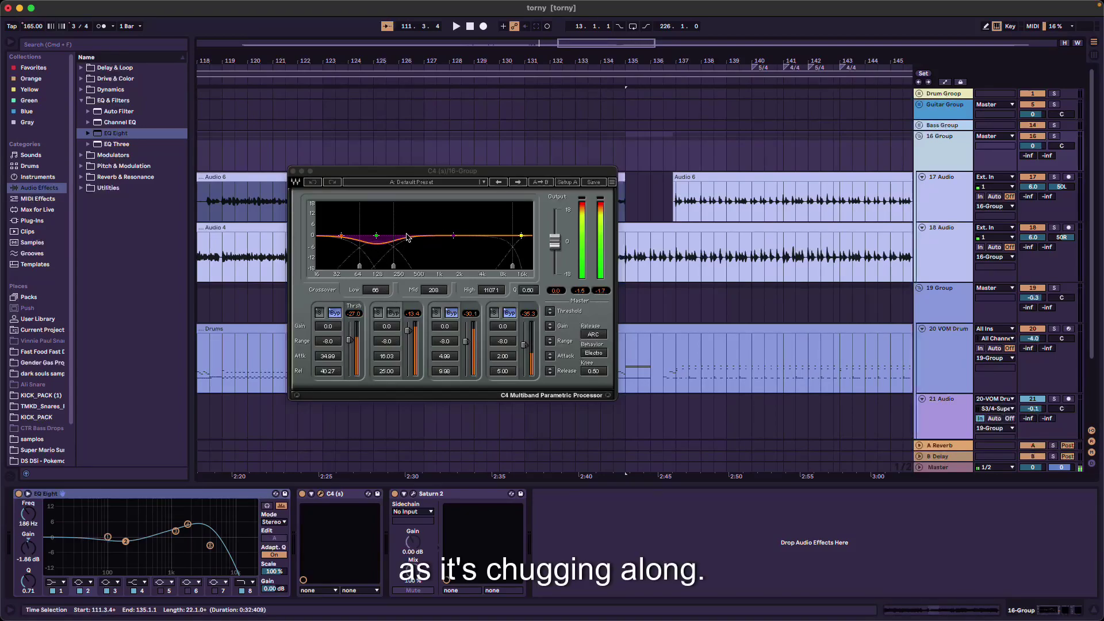
{"action": "left_click_drag", "start_coordinate": [374, 173], "coordinate": [355, 150]}
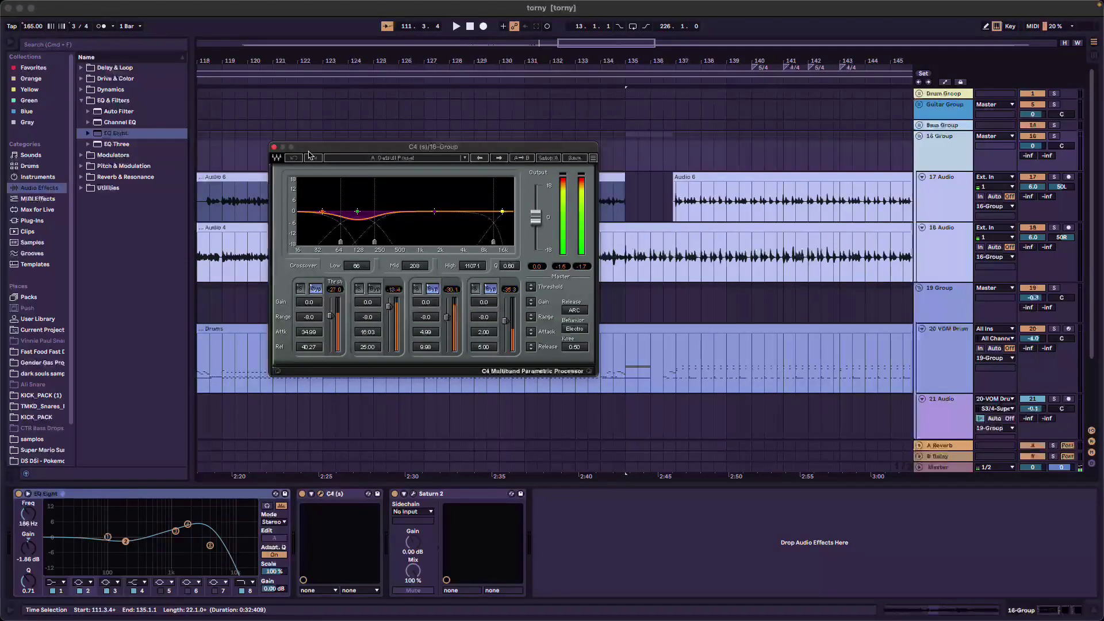
{"action": "left_click", "coordinate": [274, 147]}
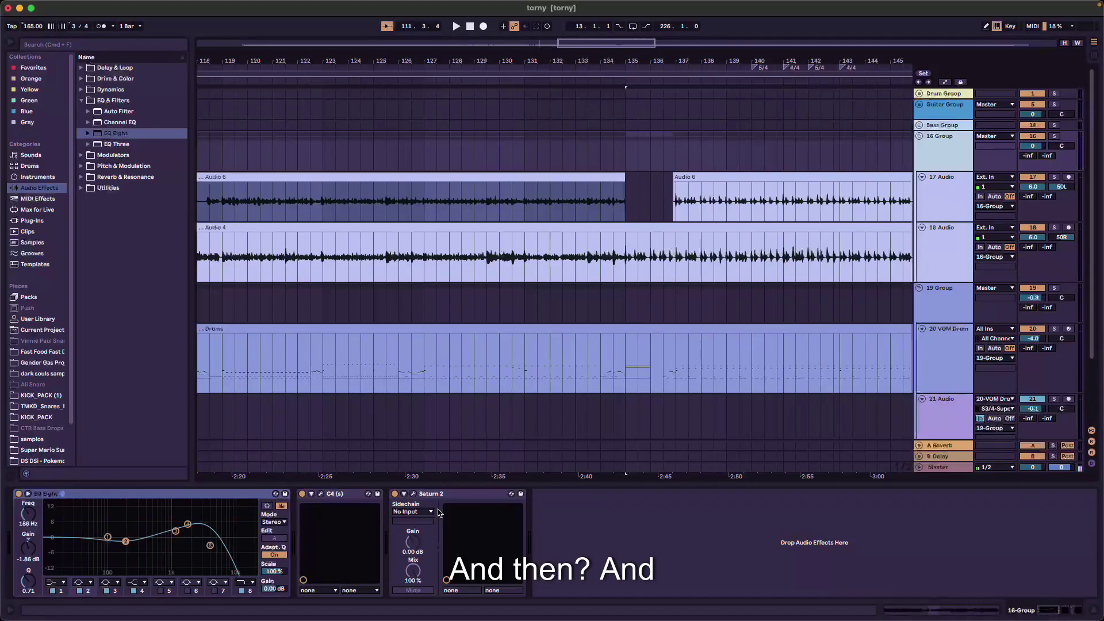
- Show the EQ Eight curve on the 16 Group track, checking the 17 Audio track in between
{"action": "left_click", "coordinate": [131, 492]}
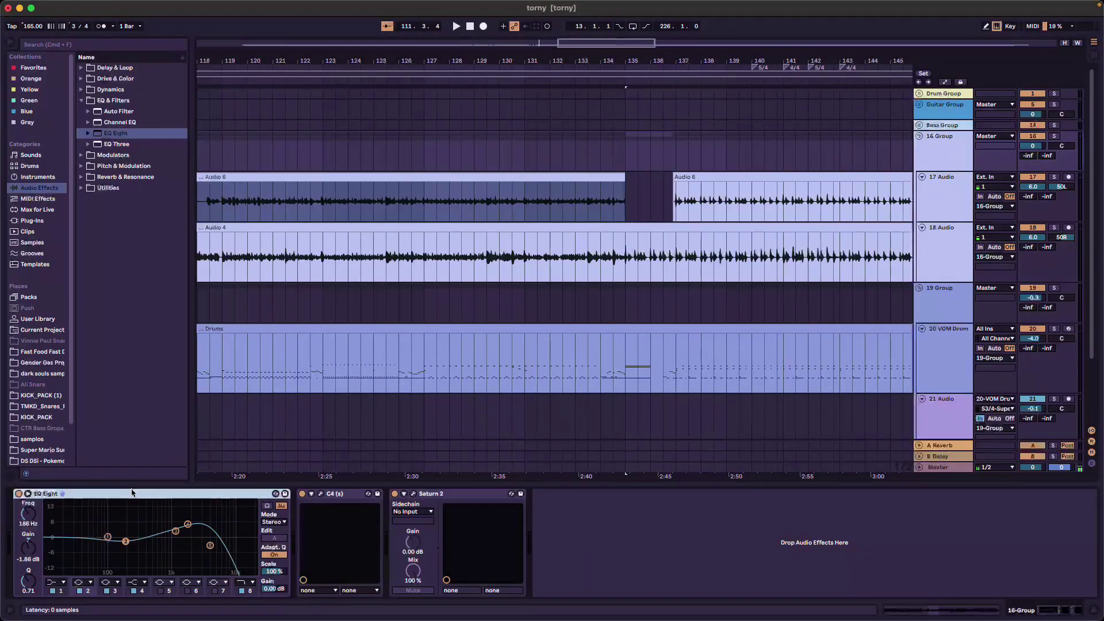
{"action": "left_click", "coordinate": [955, 164]}
{"action": "left_click", "coordinate": [937, 203]}
{"action": "left_click", "coordinate": [939, 148]}
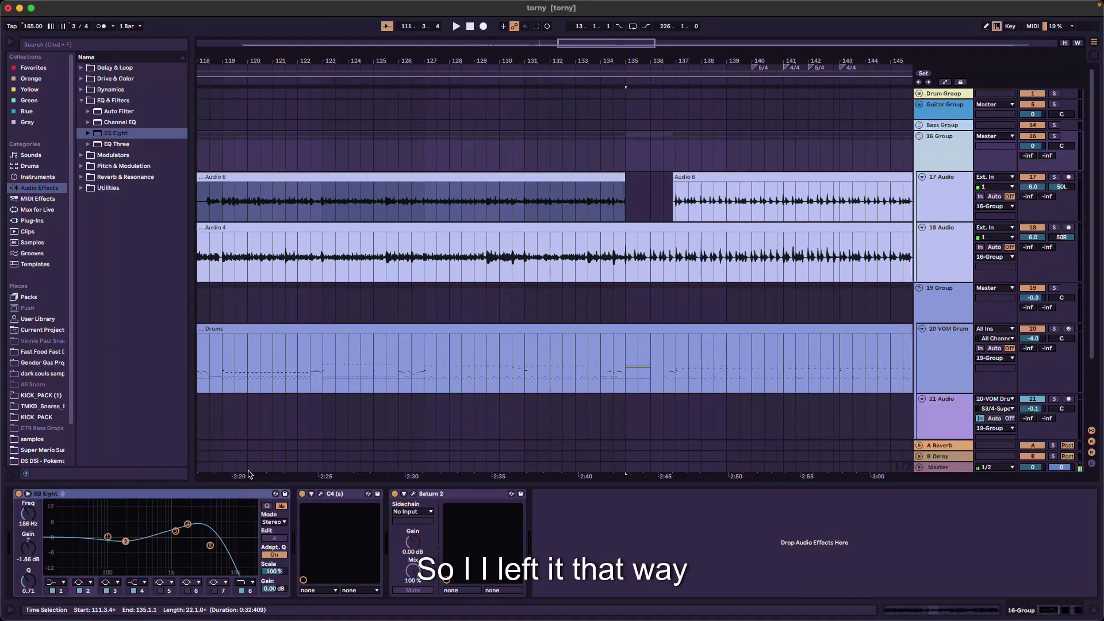
- Show the Saturn 2 settings on the 16 Group track and hide the plug-in window
{"action": "left_click", "coordinate": [428, 495]}
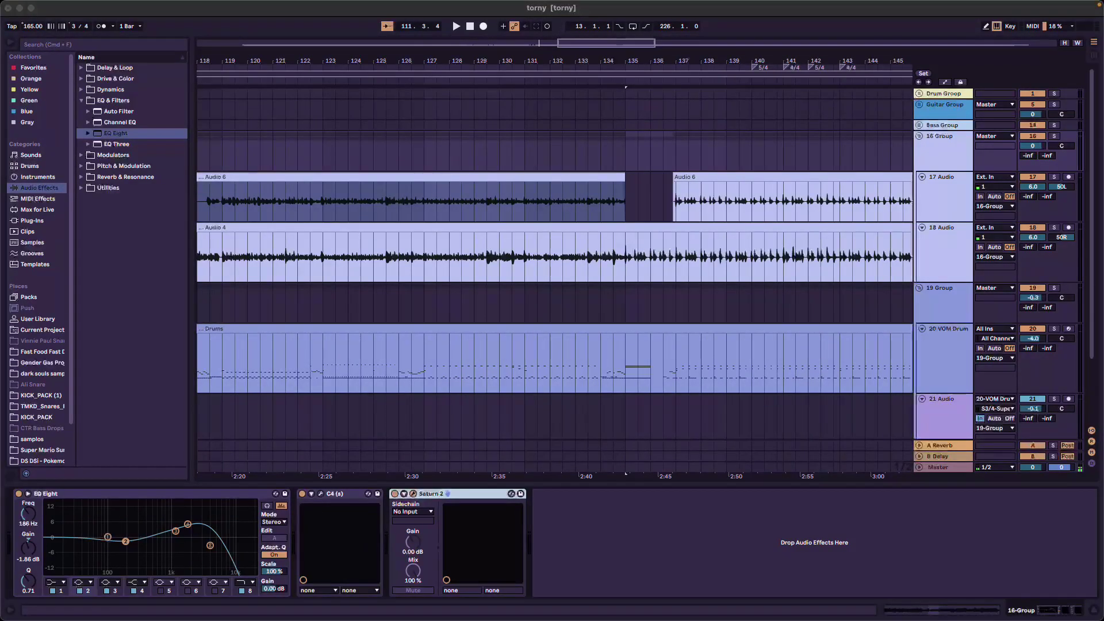
{"action": "left_click_drag", "start_coordinate": [588, 130], "coordinate": [384, 153]}
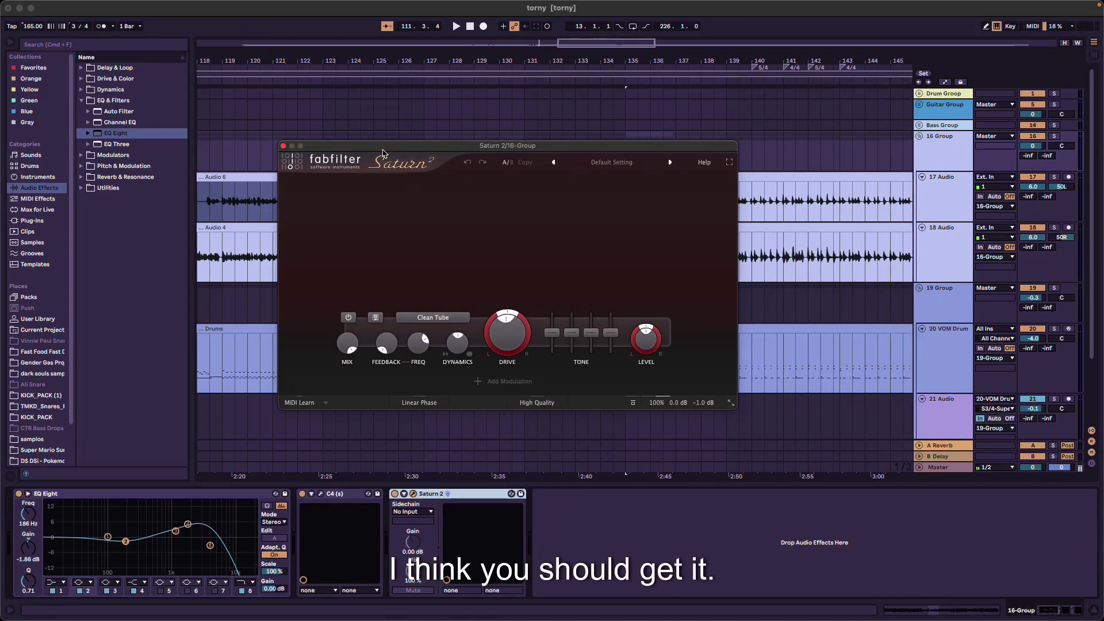
{"action": "left_click_drag", "start_coordinate": [382, 149], "coordinate": [350, 105]}
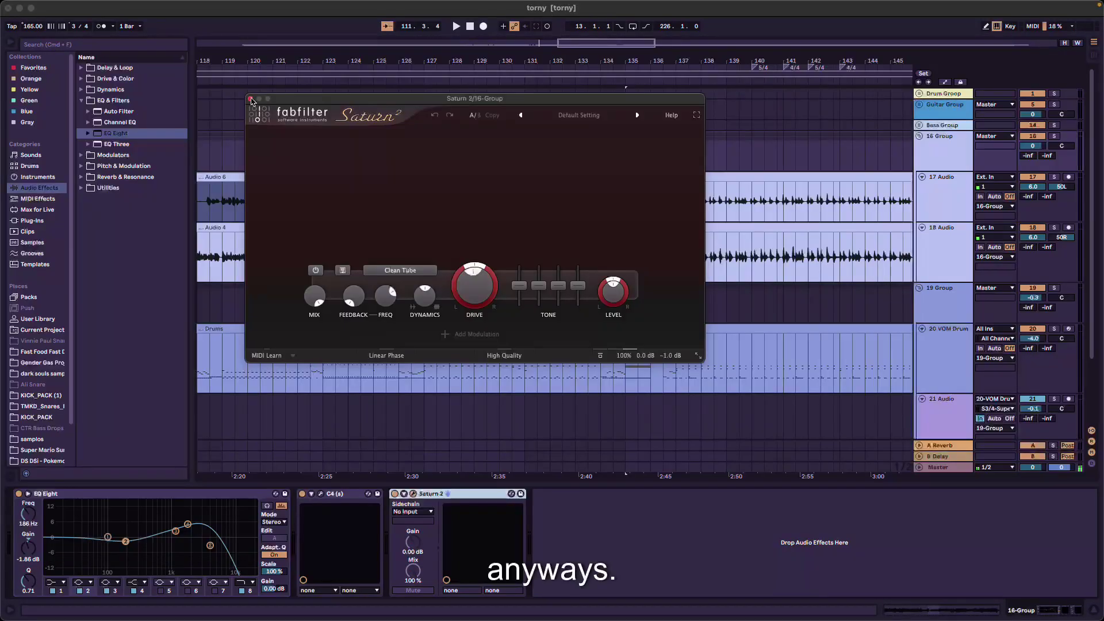
{"action": "key", "text": "super+alt+p"}
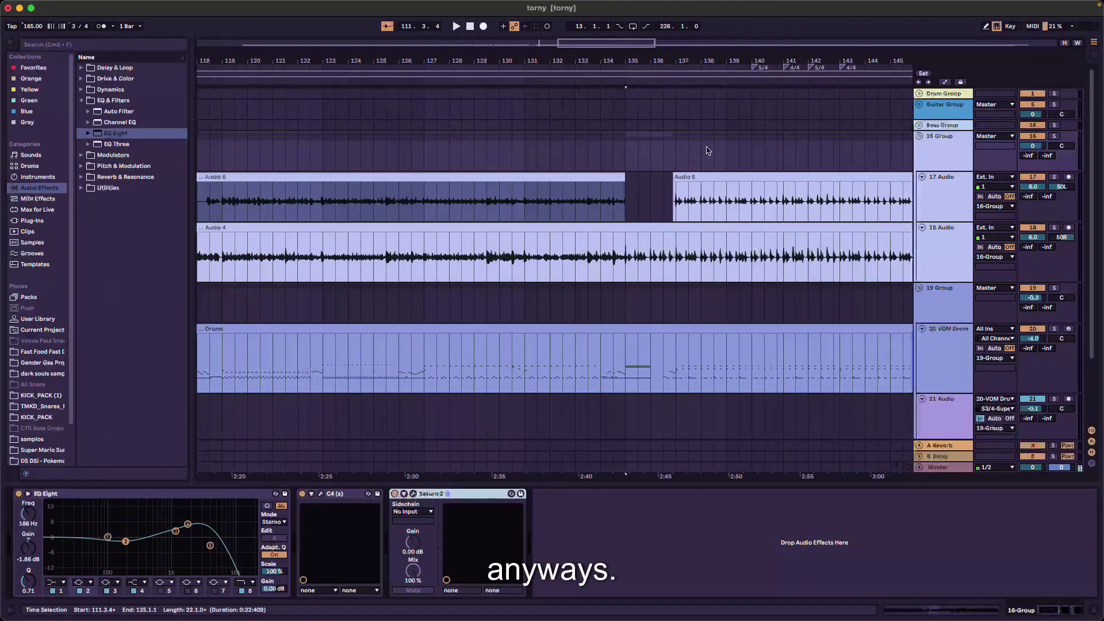
- Open the BIAS FX 2 plug-in on the 17 Audio track
{"action": "left_click", "coordinate": [950, 176]}
{"action": "scroll", "coordinate": [943, 184], "scroll_direction": "down", "scroll_amount": 1}
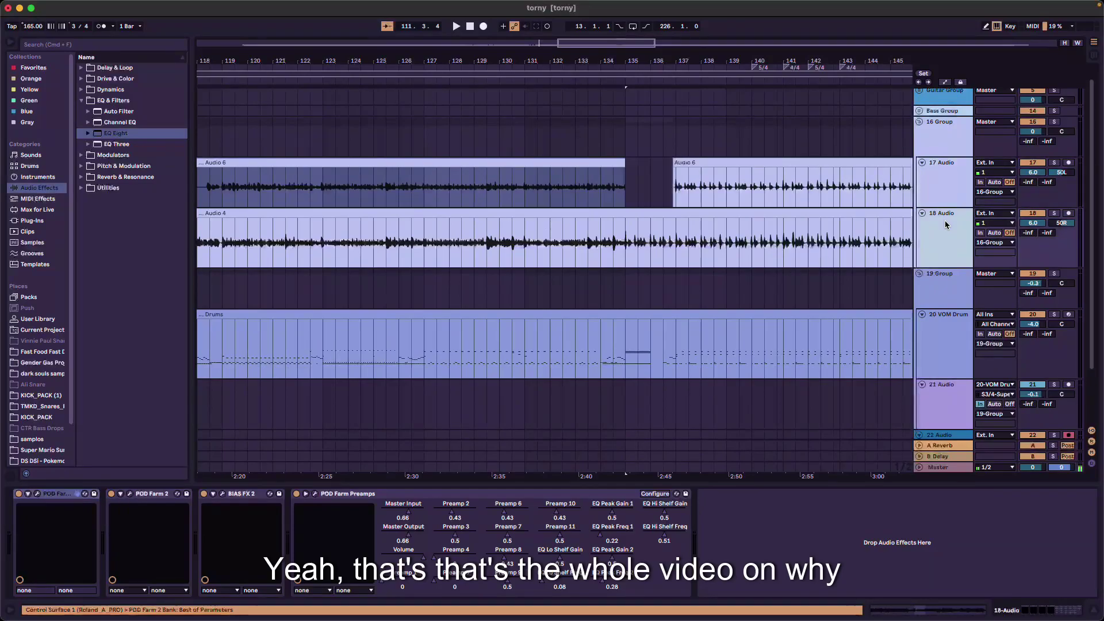
{"action": "left_click", "coordinate": [223, 493]}
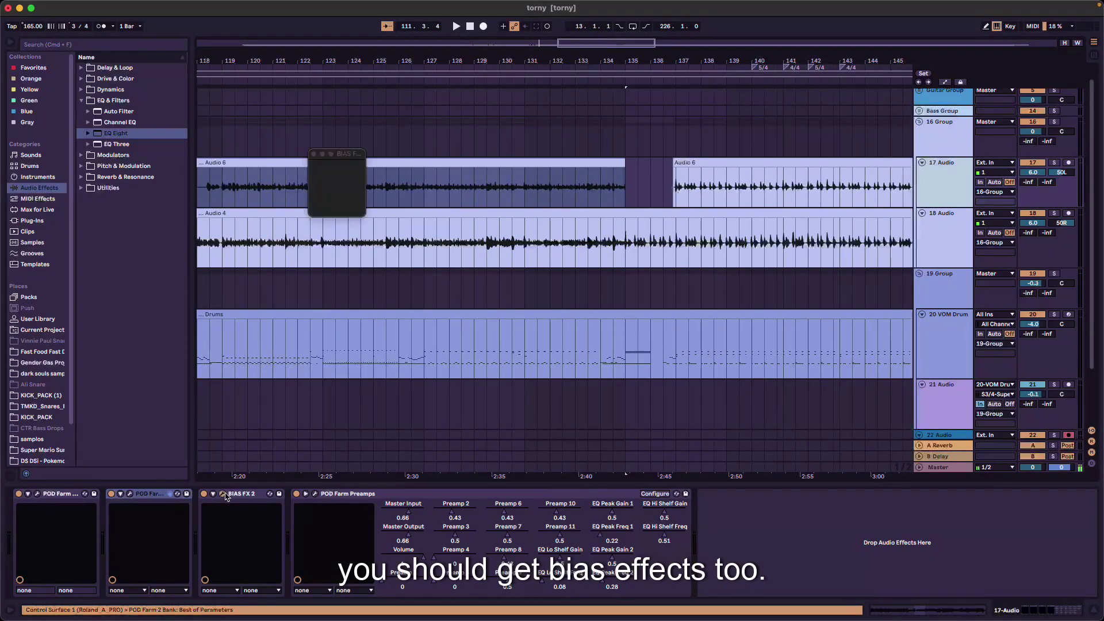